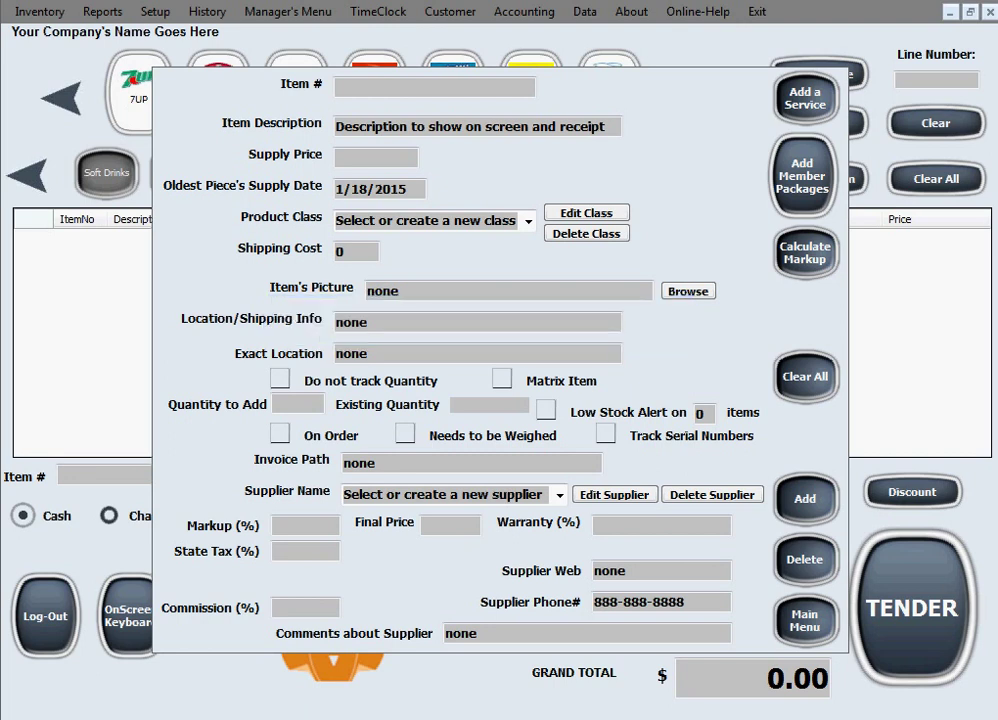
text(083046453375)
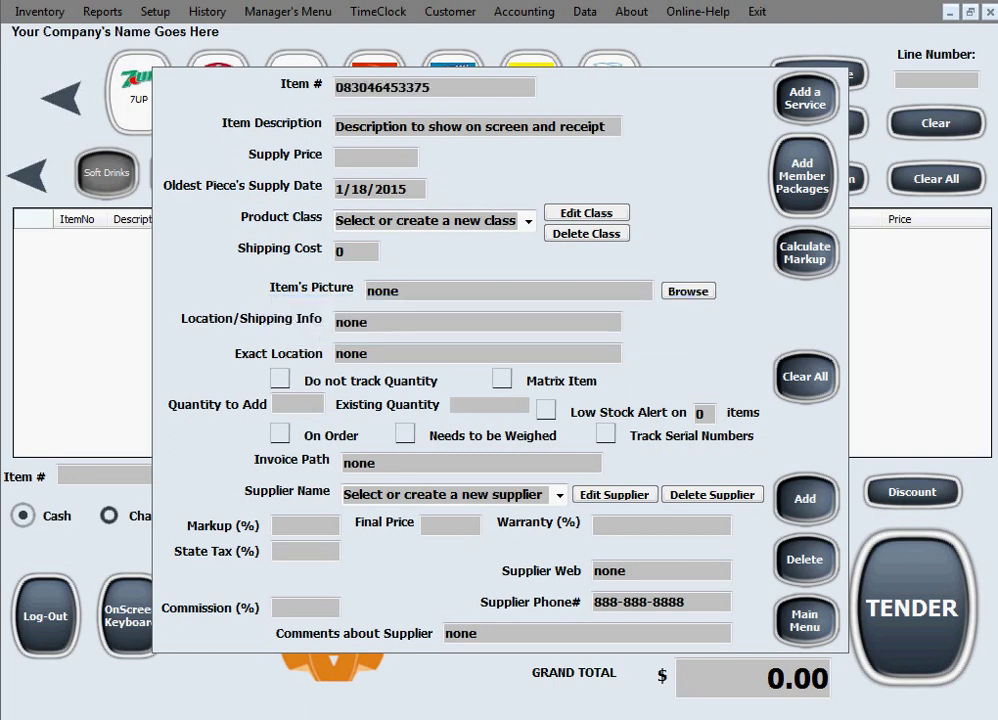
click(615, 127)
key(shift+Home)
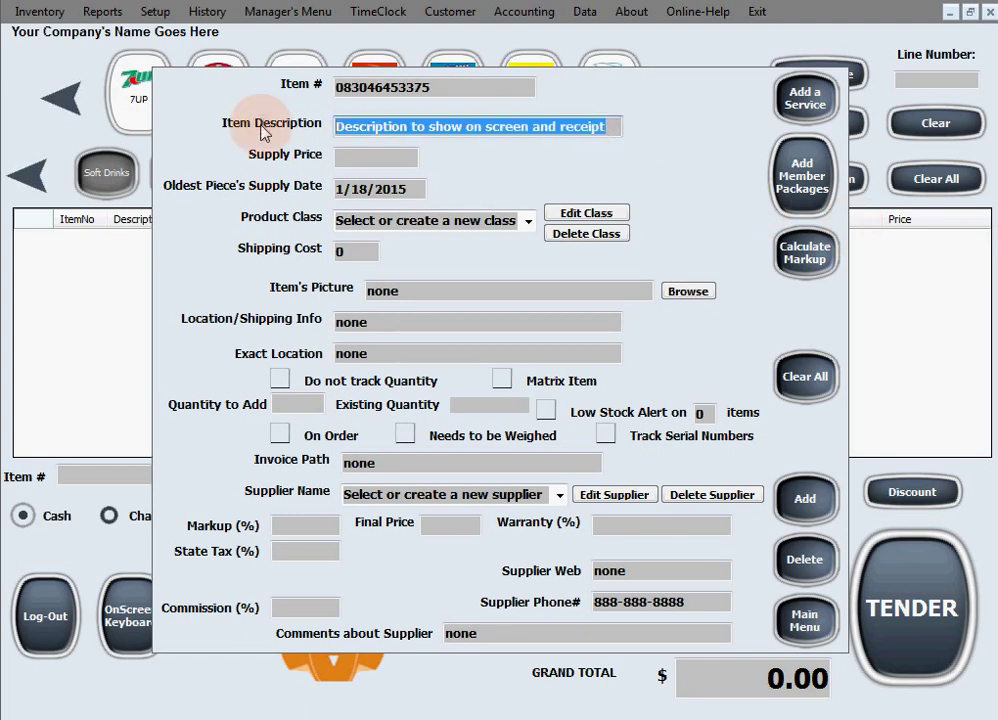
text(Ice Moun)
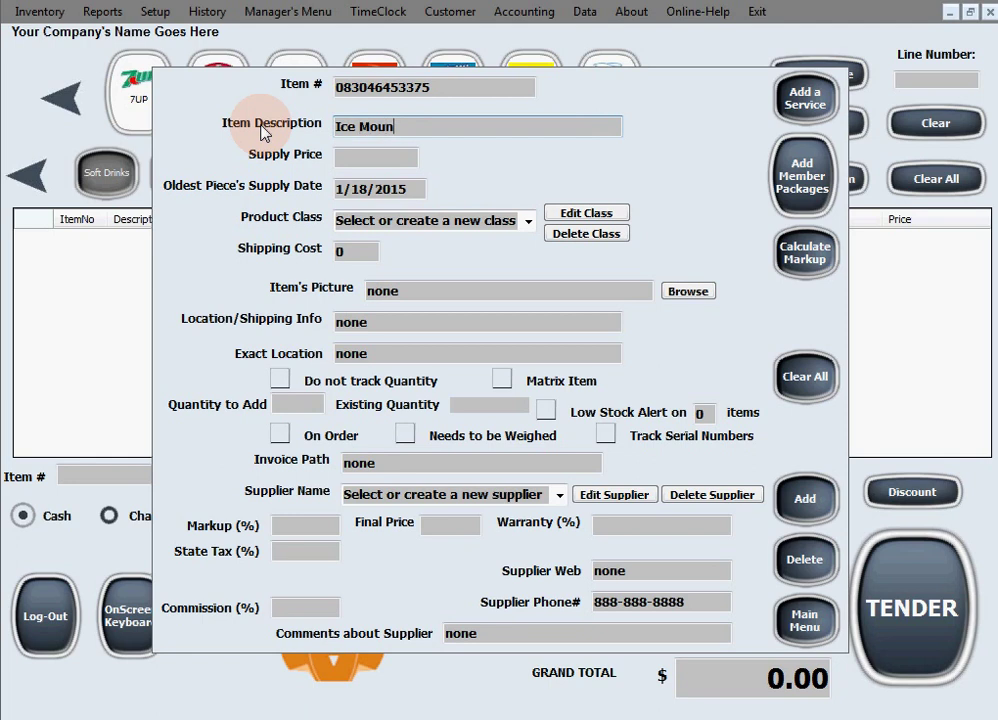
text(tain S)
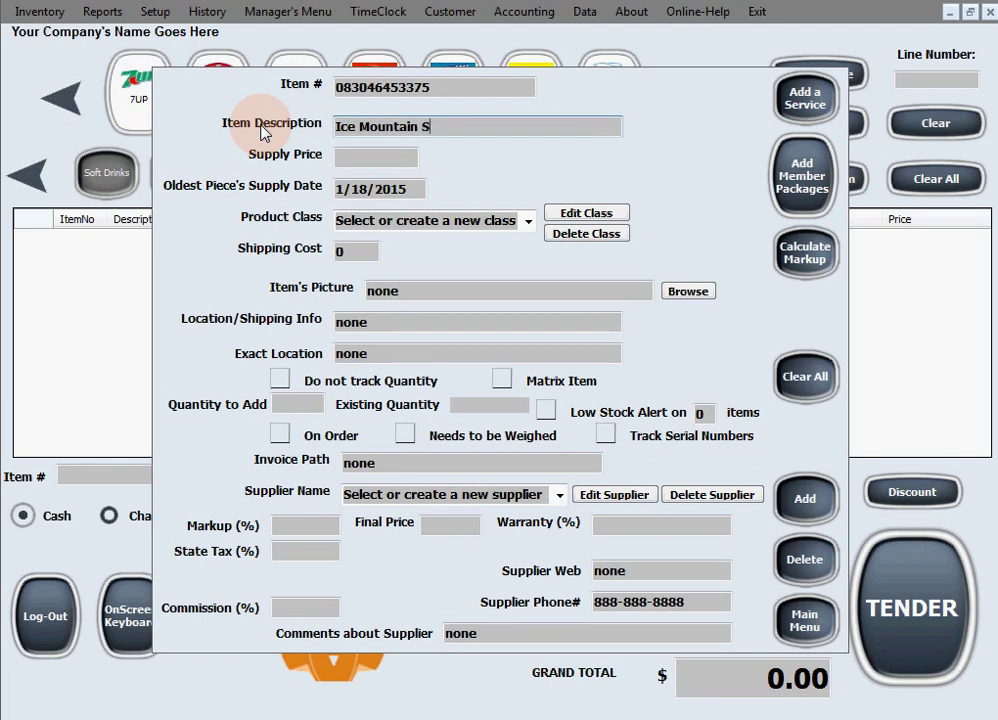
text(pring Water)
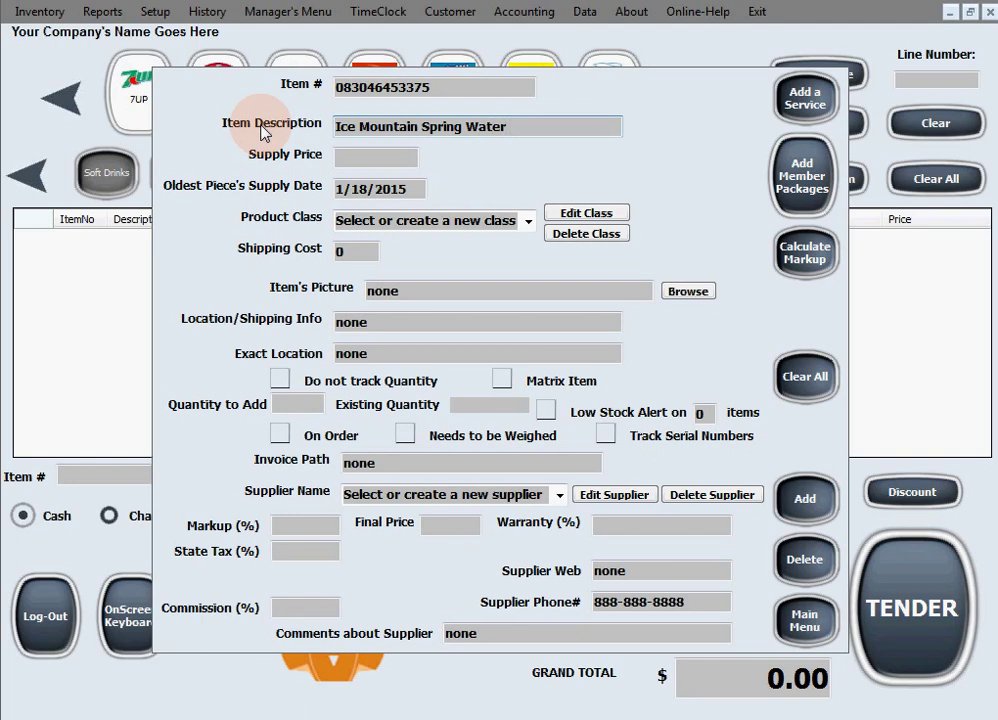
text( 23oz)
- Set the spring water's supply price to 1 and its product class to Water
click(368, 158)
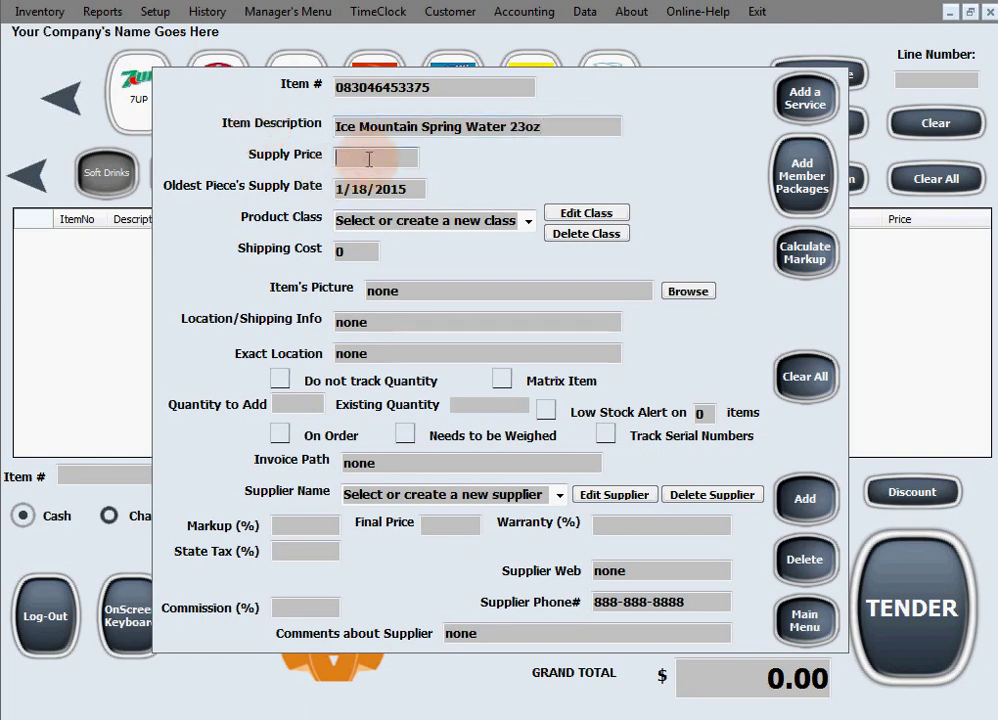
text(1)
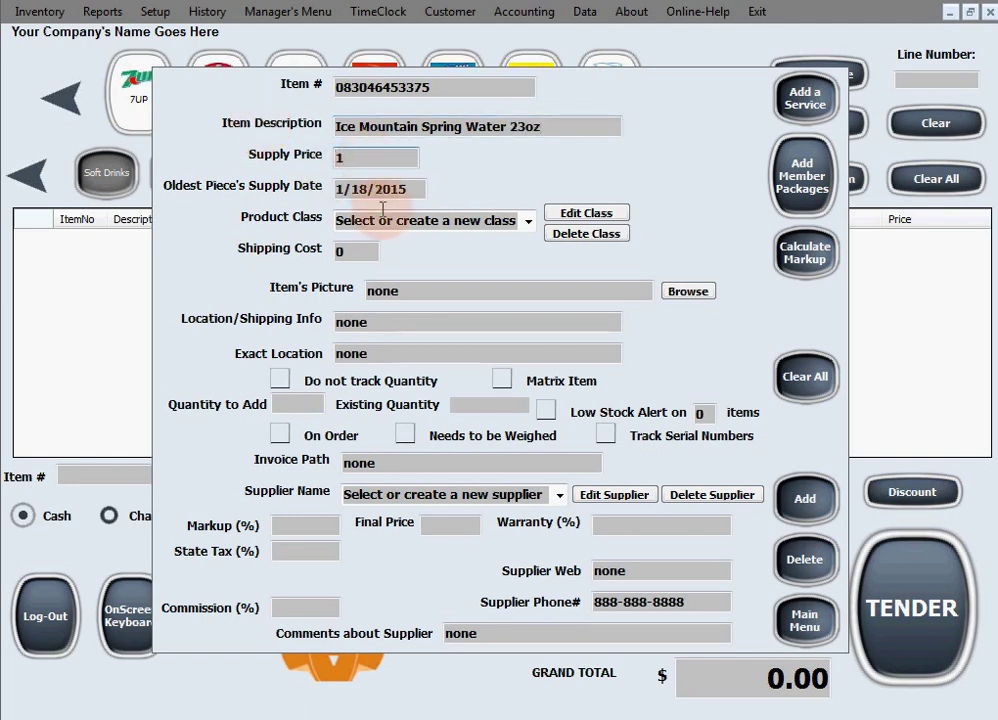
click(381, 218)
text(Water)
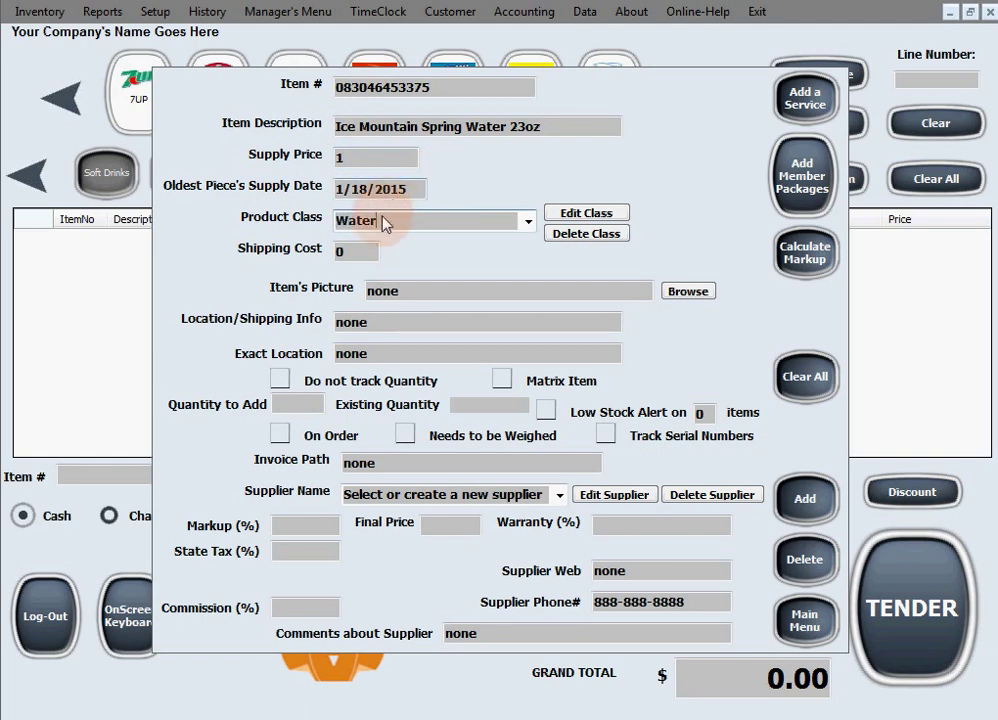
- Set the quantity to add to 250 and enable a low stock alert on 25 items
click(305, 408)
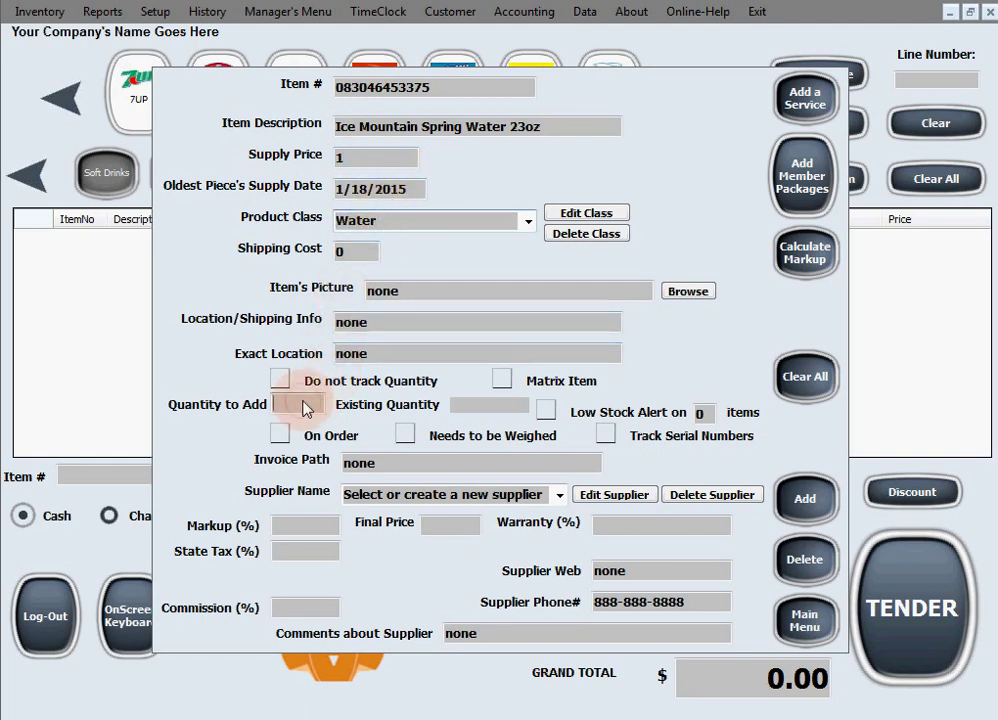
text(250)
click(546, 409)
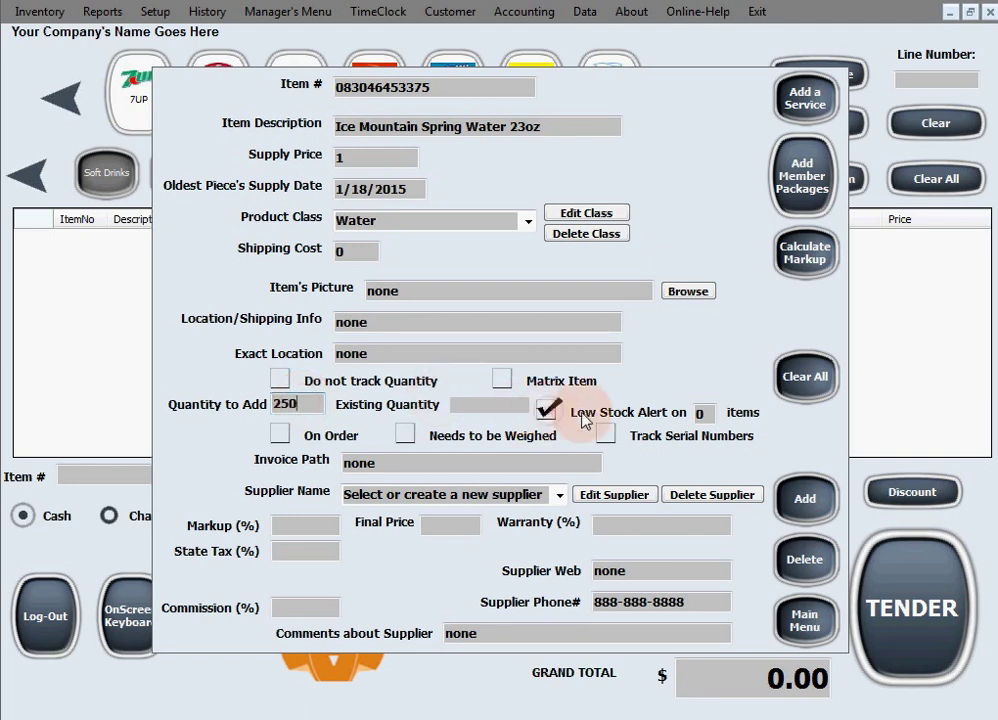
double_click(704, 414)
text(25)
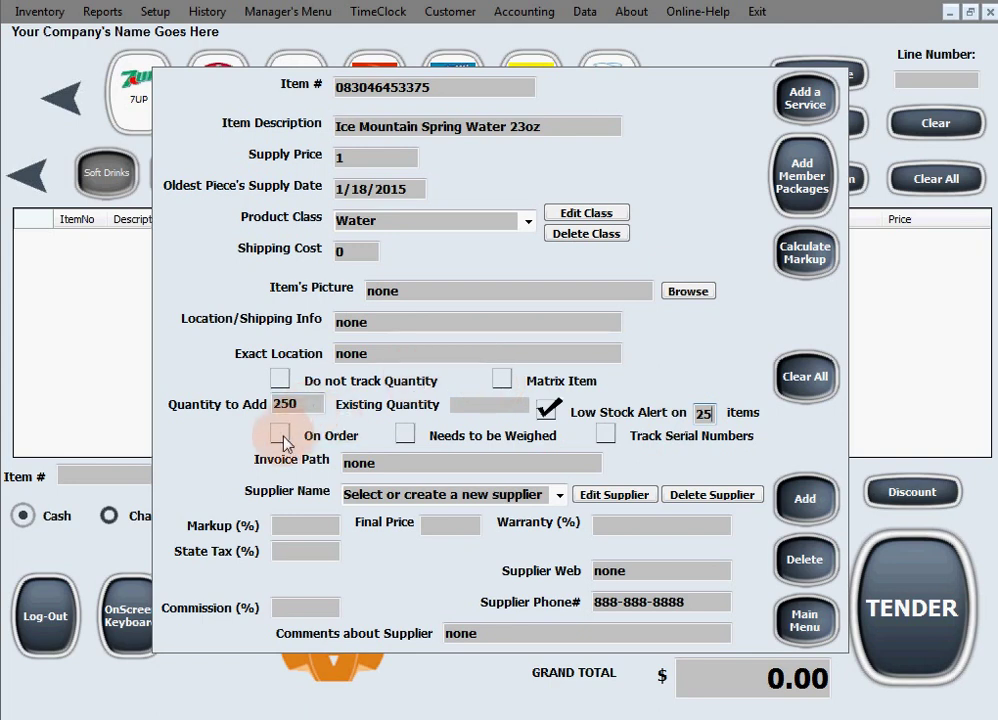
- Enter Kroger as the supplier name, with a 60% markup and 7% state tax
click(464, 500)
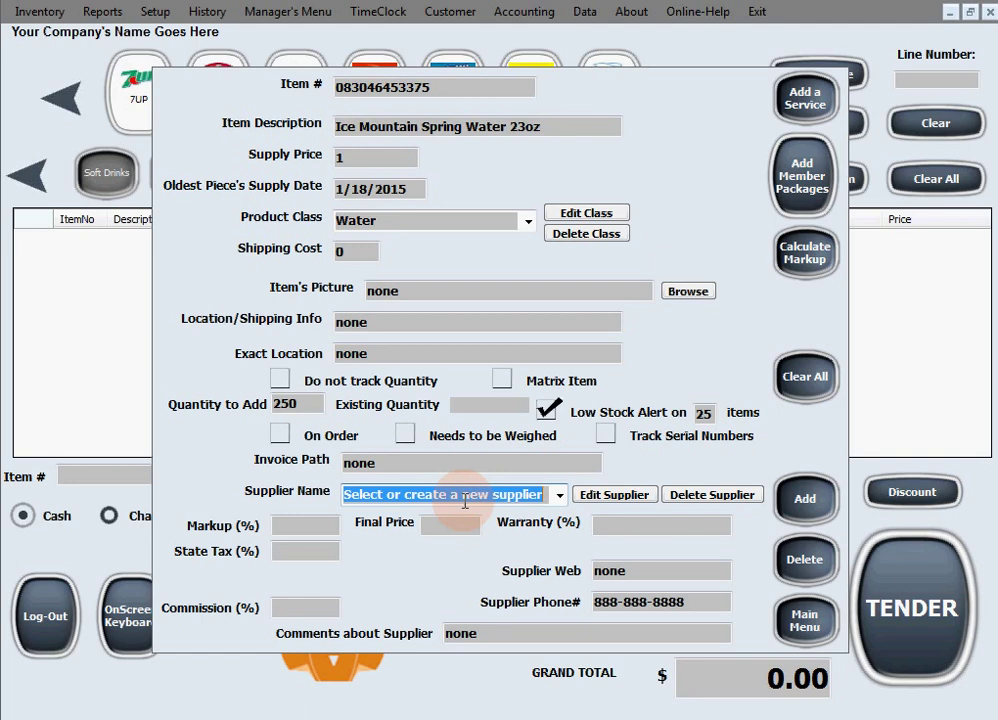
text(Kroger)
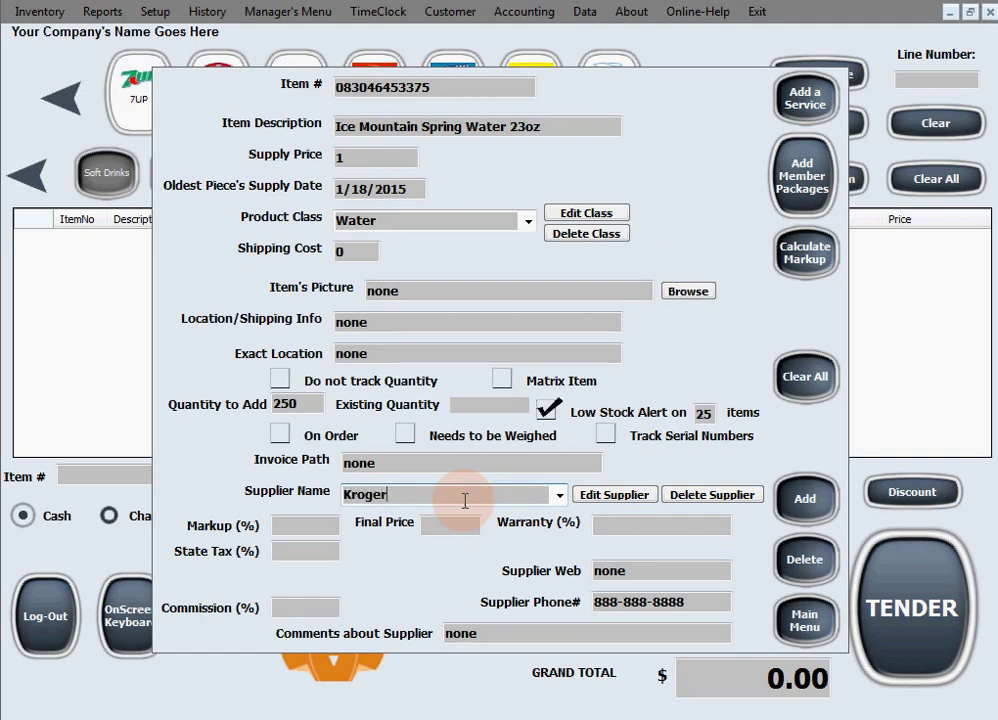
click(309, 528)
text(6)
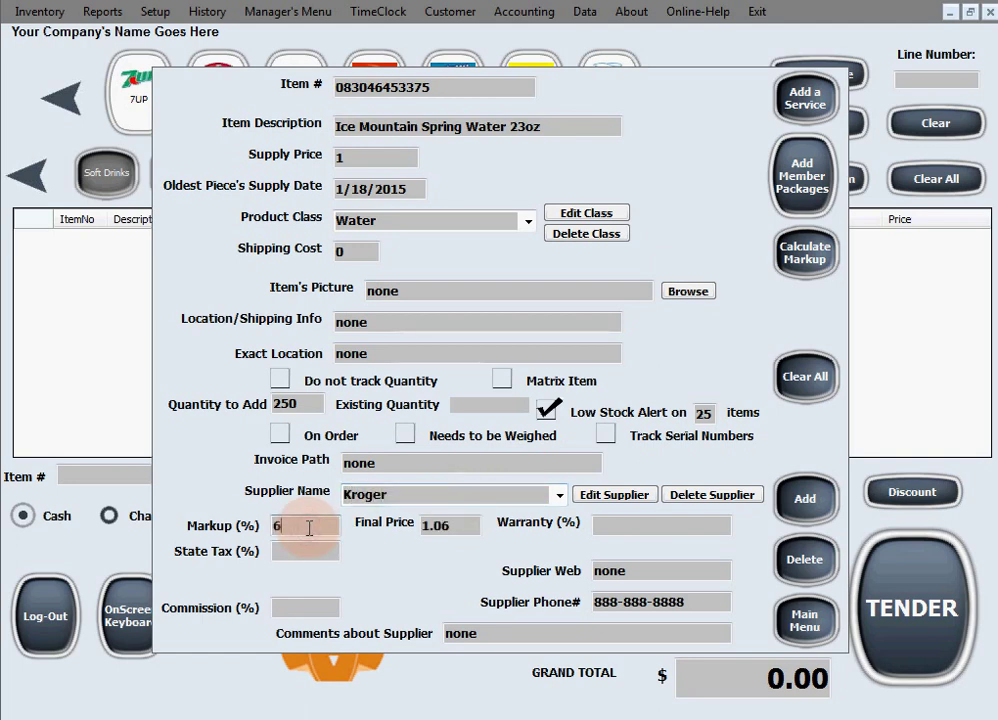
text(0)
click(306, 548)
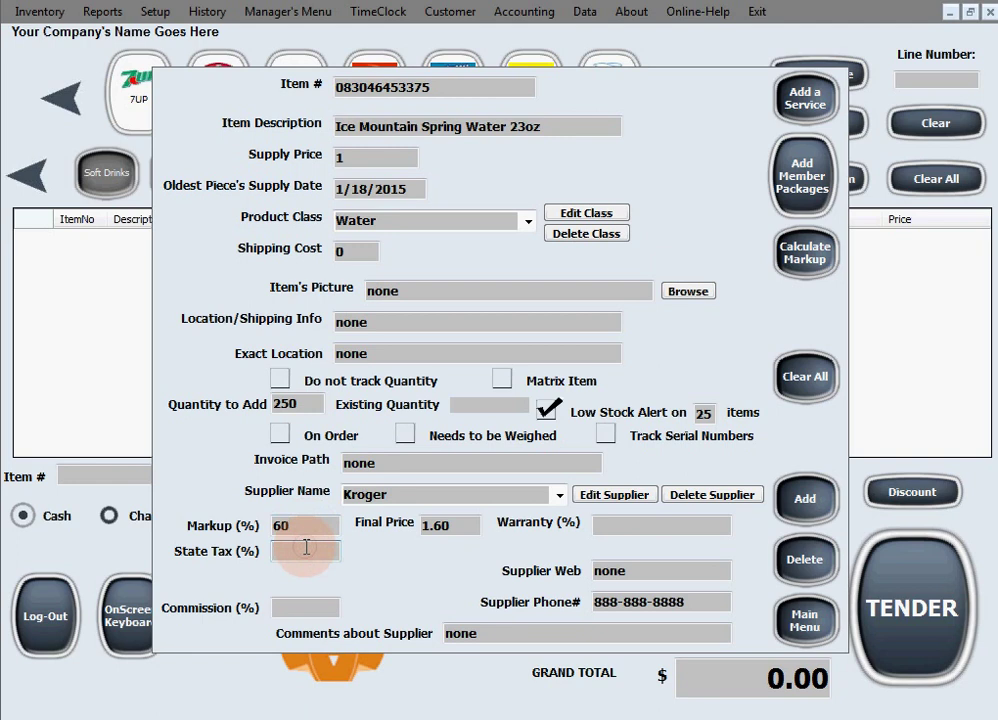
text(7)
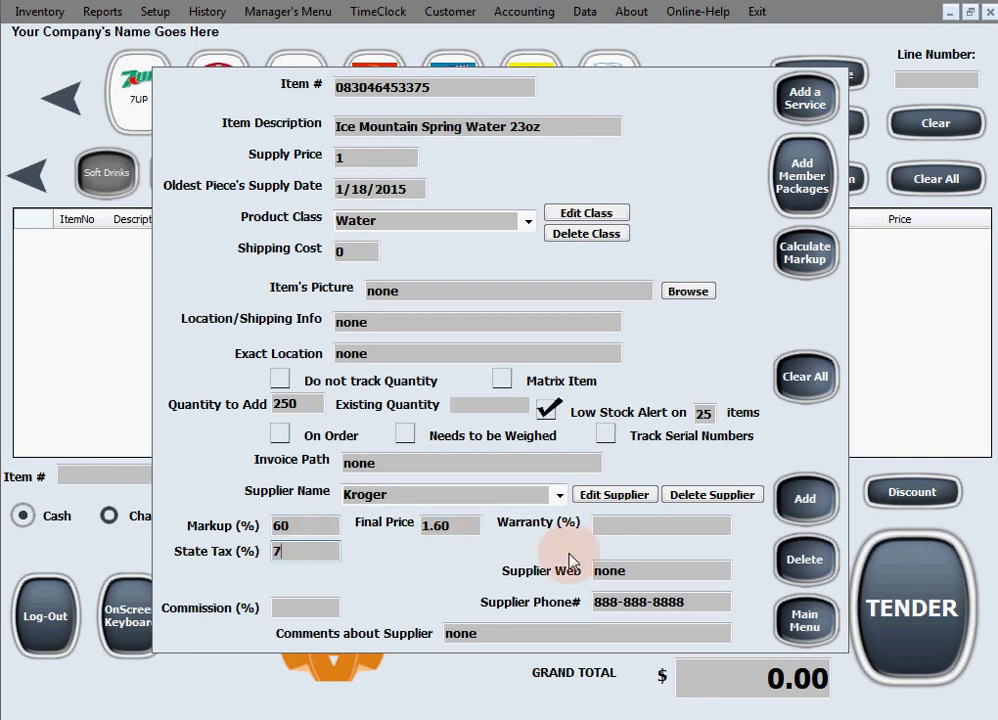
click(611, 571)
double_click(611, 571)
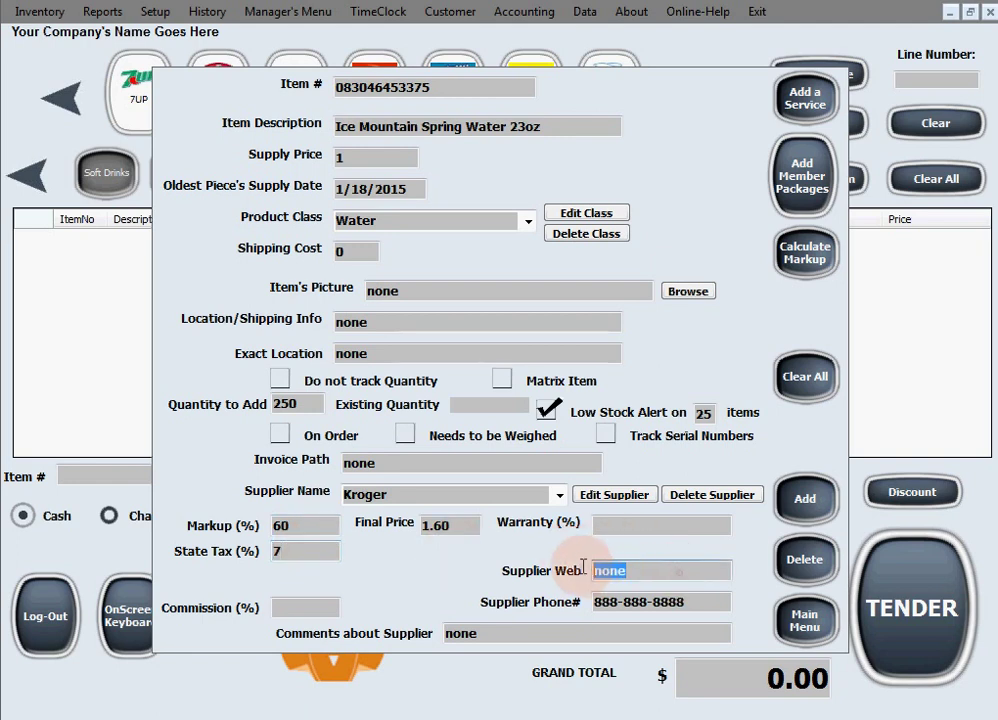
text(www.Kr)
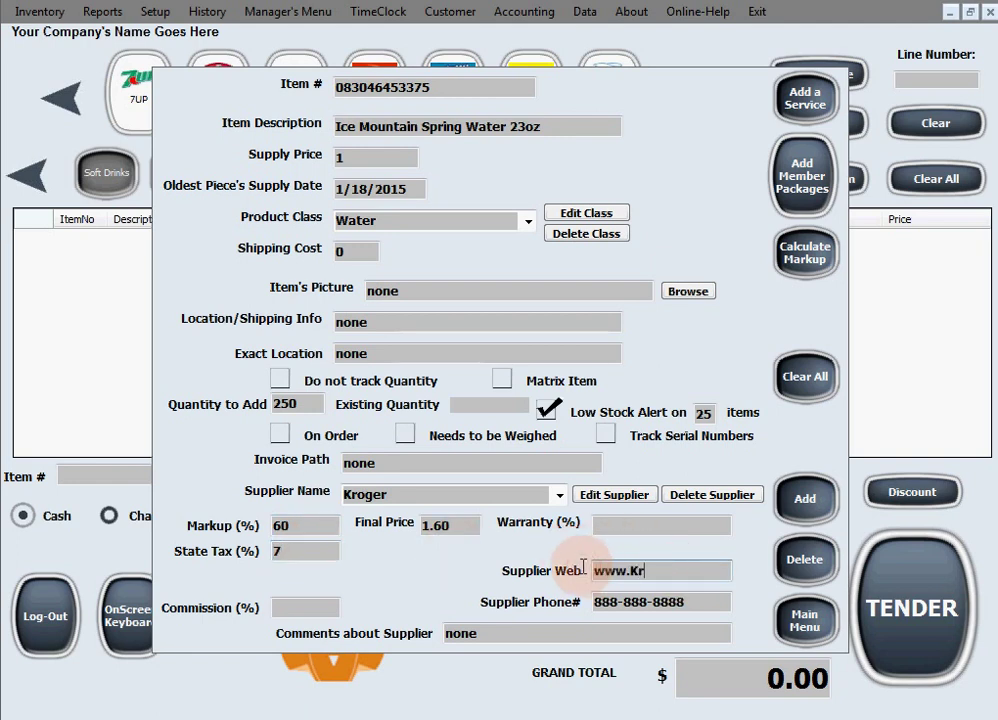
text(oger.com)
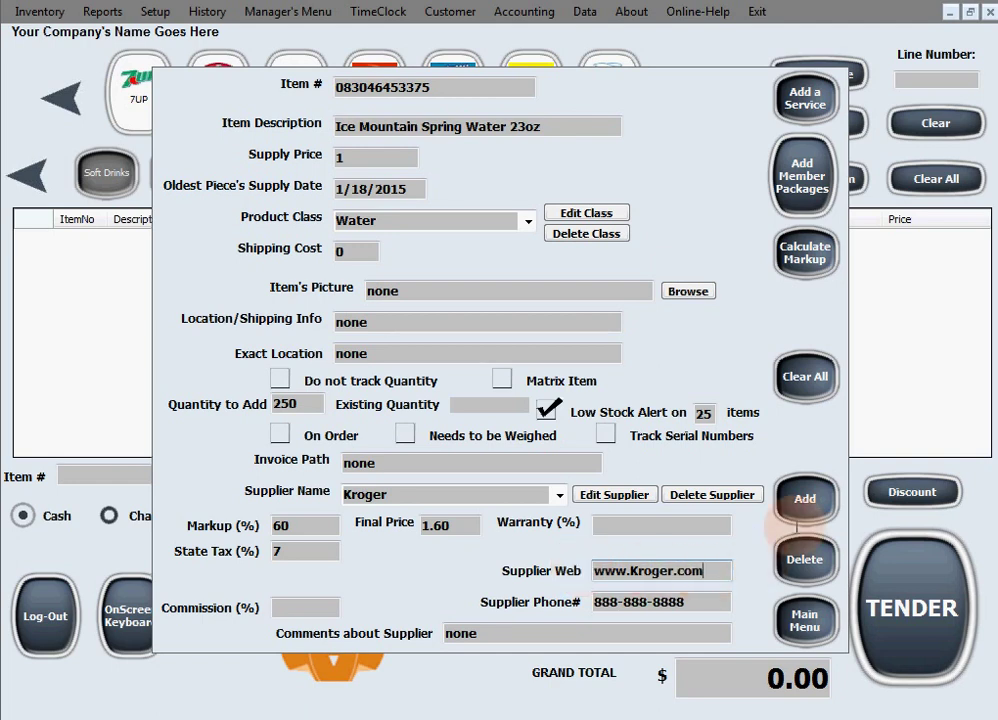
- Add the spring water item to the inventory database and confirm the addition
click(808, 510)
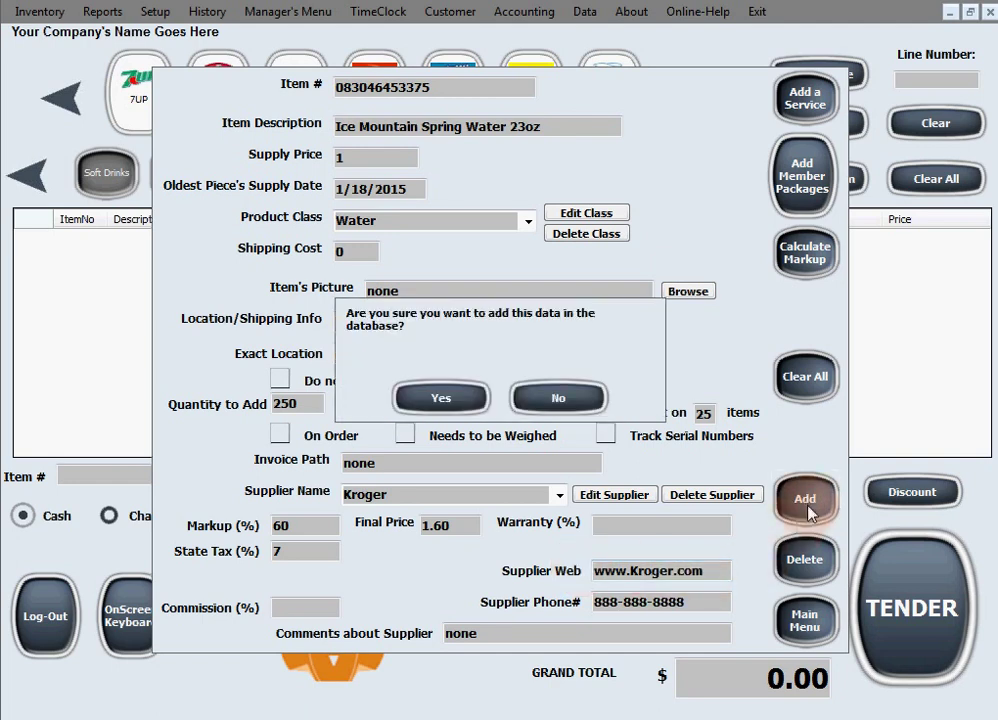
click(458, 399)
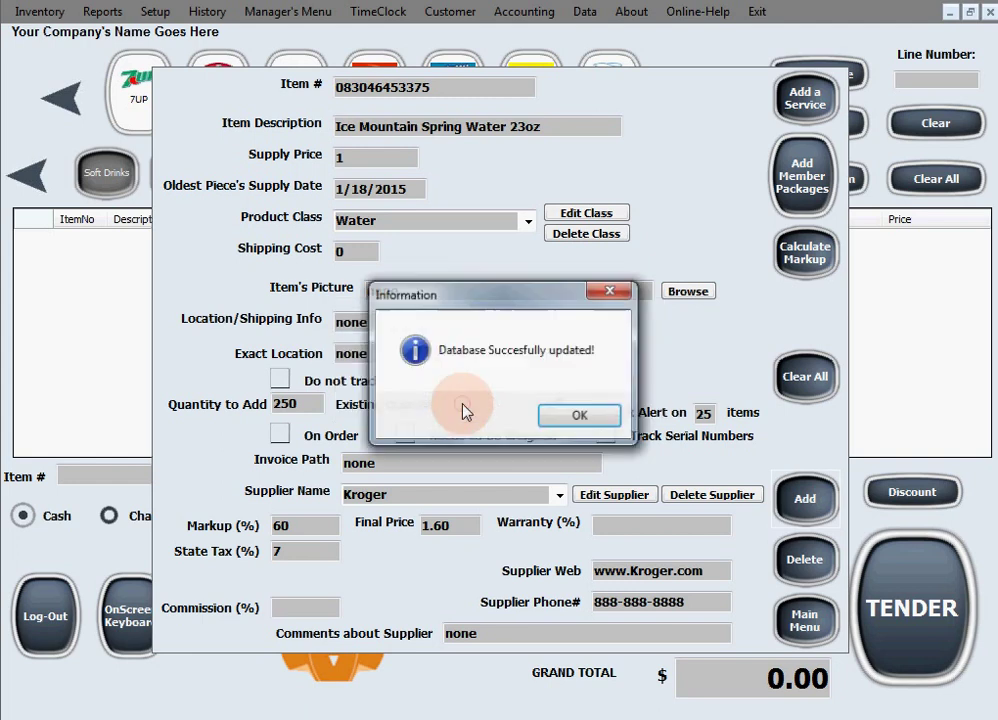
click(575, 416)
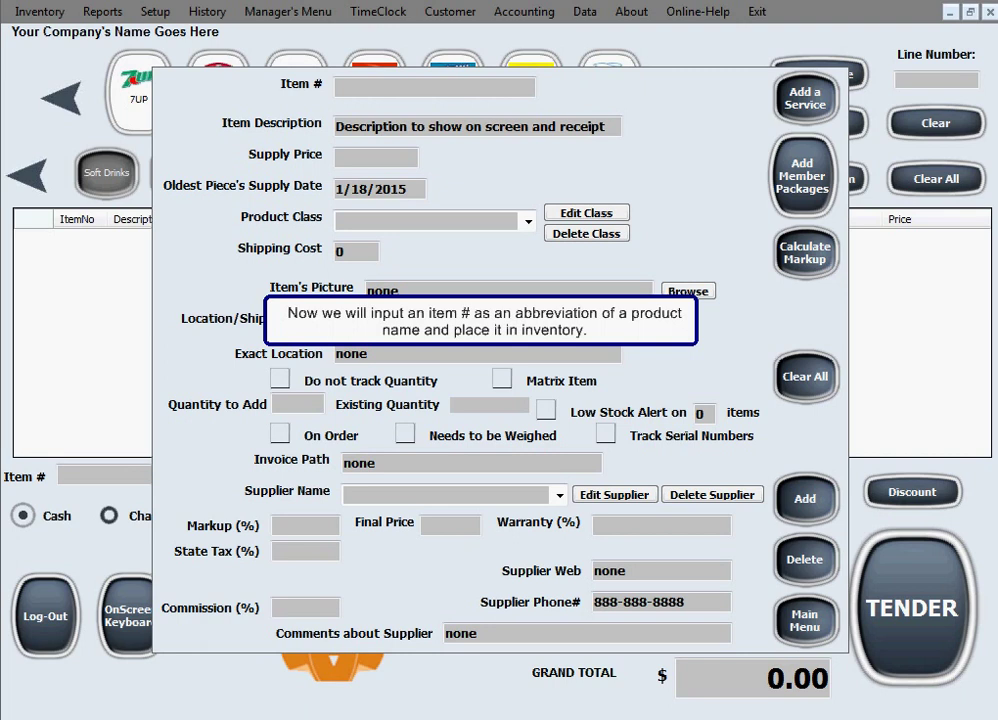
- Start a new item with the abbreviated item number KK and the description "KitKat Candy Bar"
click(418, 84)
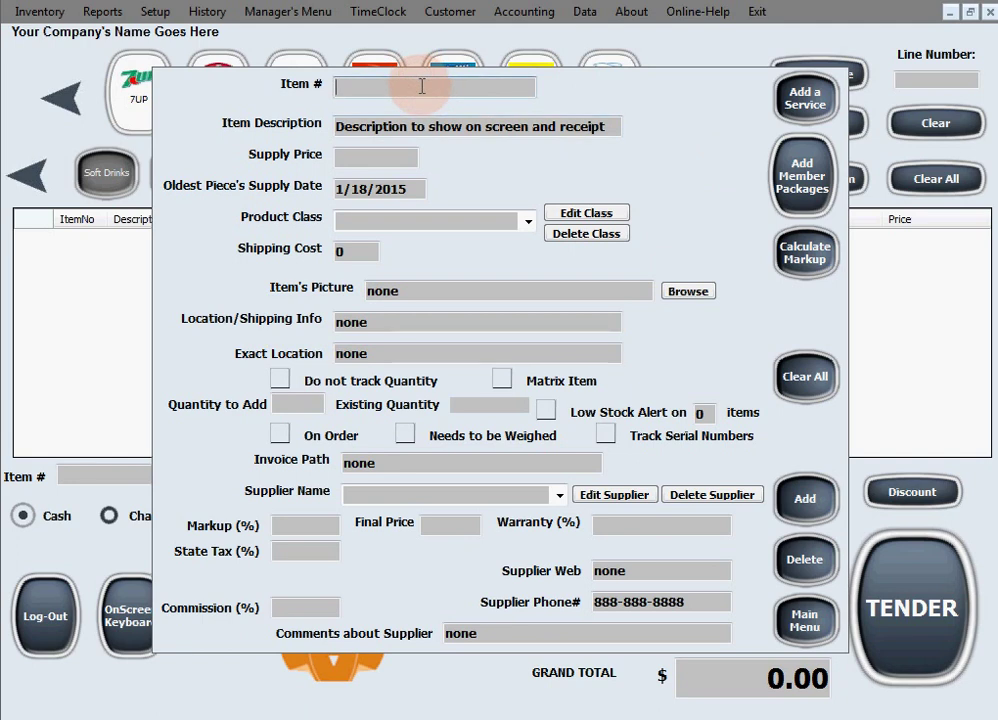
text(KK)
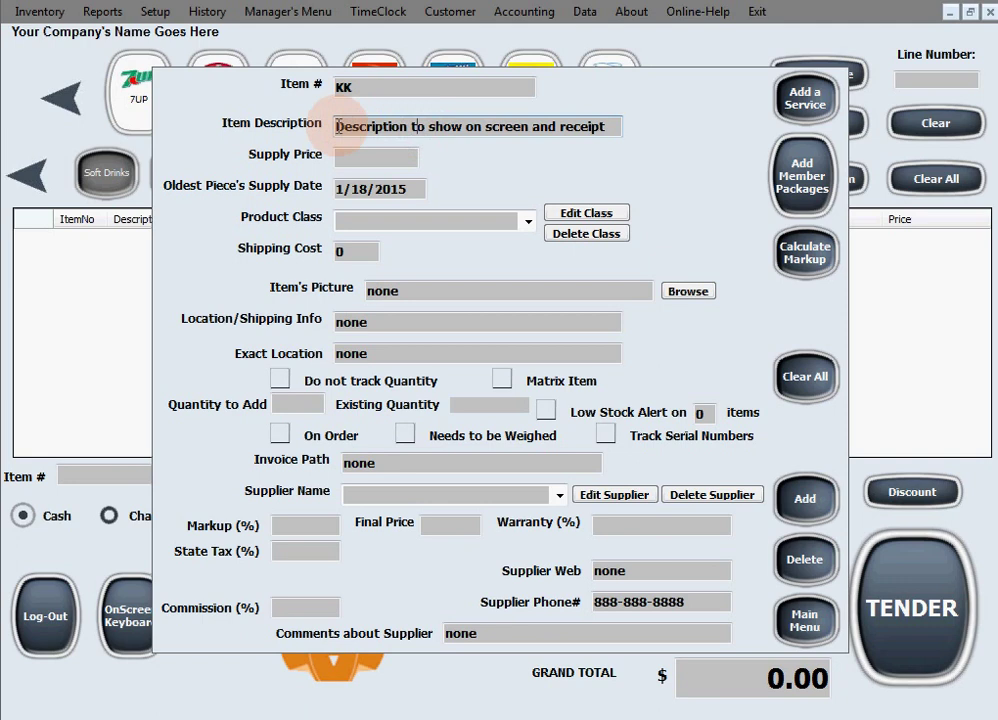
drag(345, 126, 660, 138)
text(KitKat )
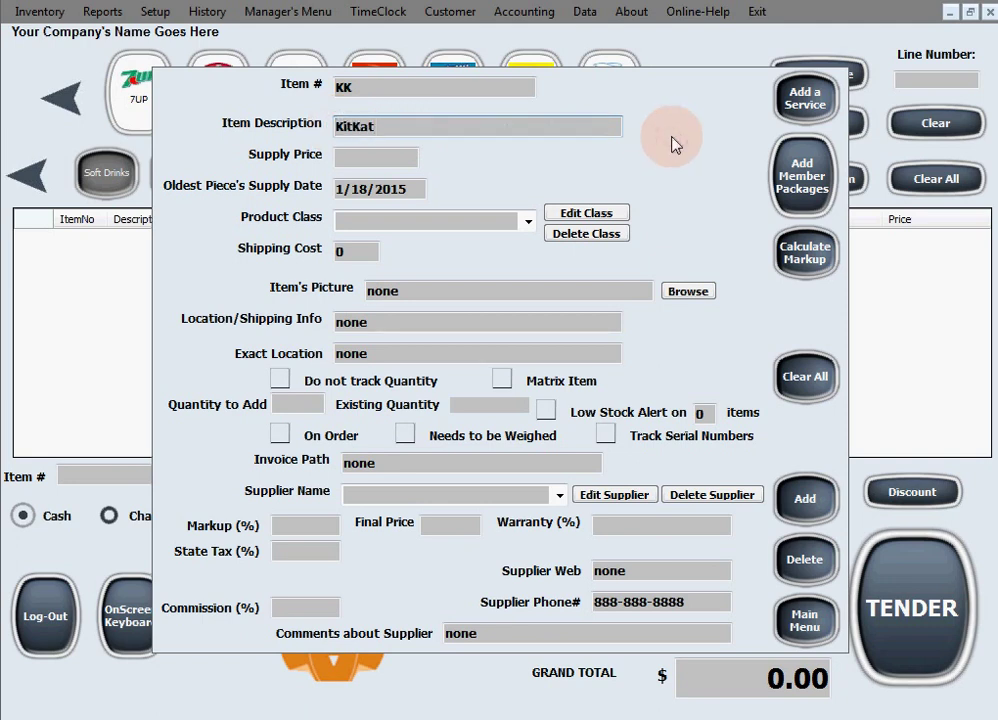
text(Candy Bar)
- Set the KitKat bar's supply price to .99 and its product class to Candy
key(Tab)
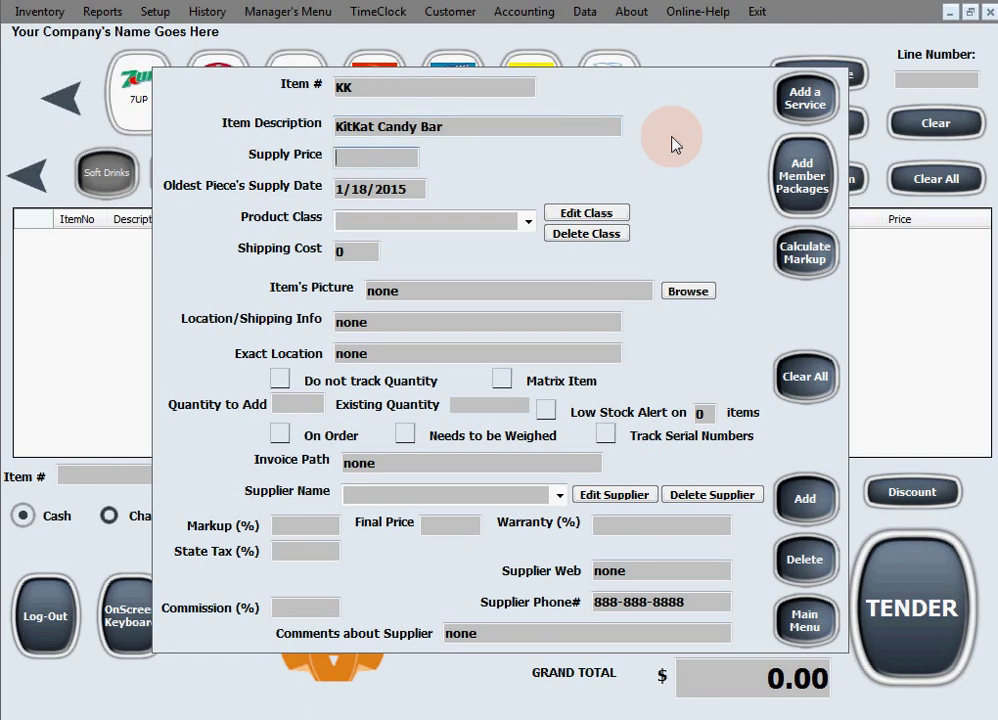
text(.99)
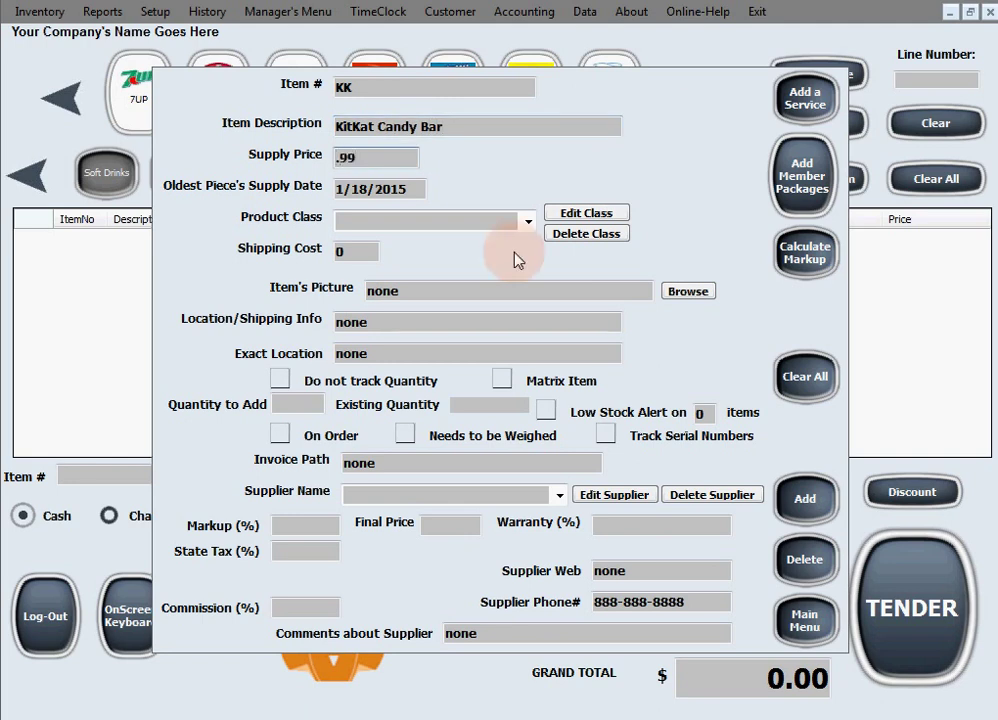
click(481, 226)
text(Candy)
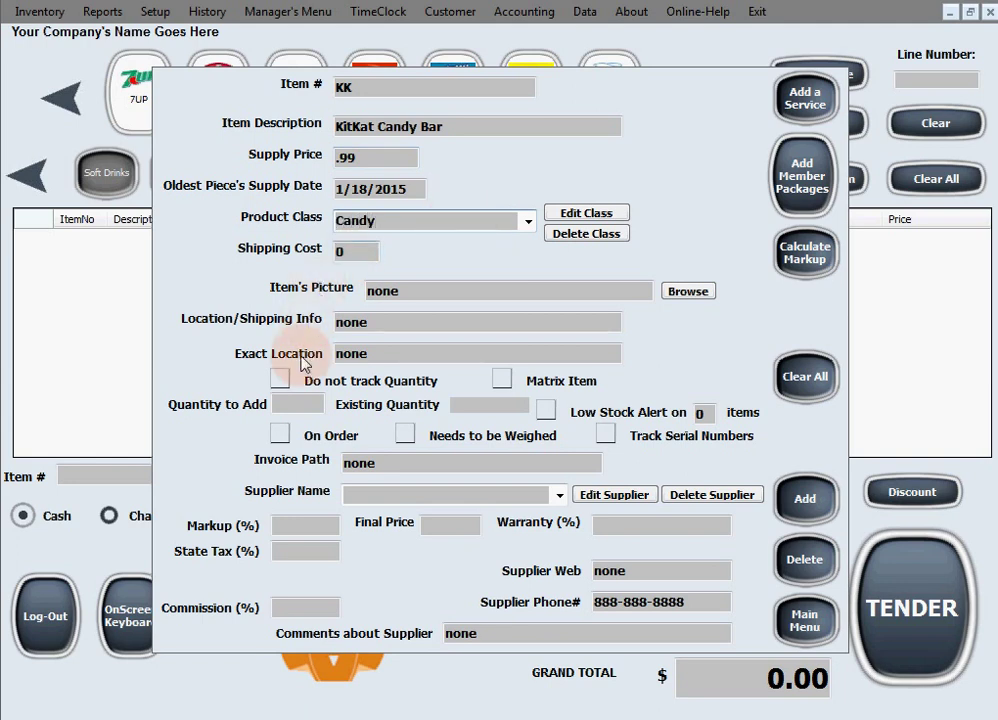
- Set the KitKat quantity to add to 120 and enable a low stock alert on 20 items
click(297, 402)
text(1)
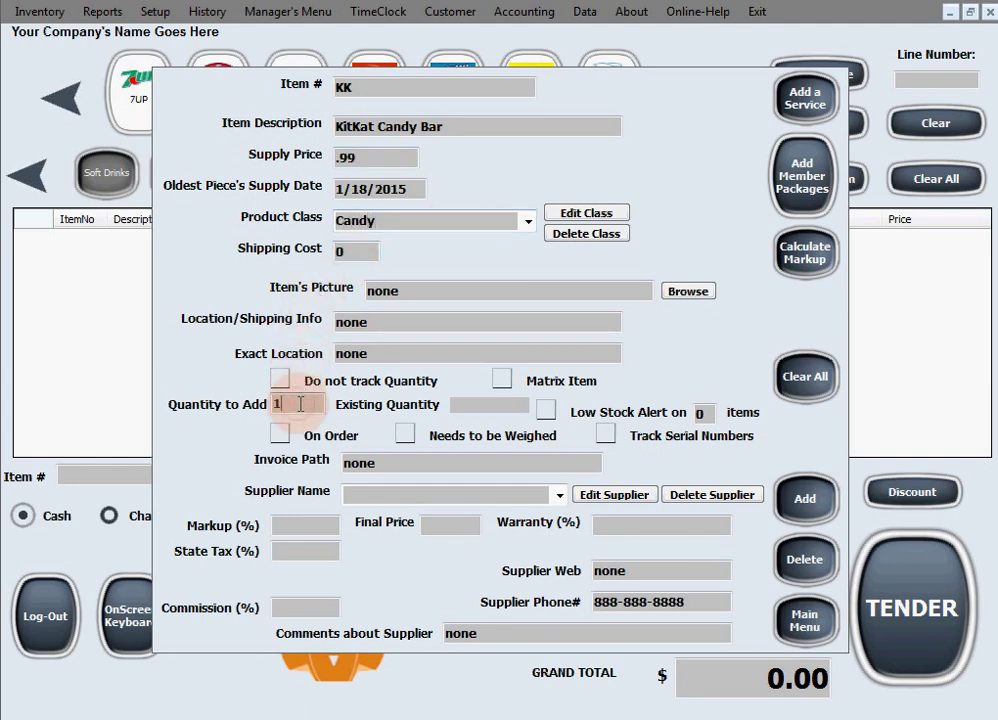
text(20)
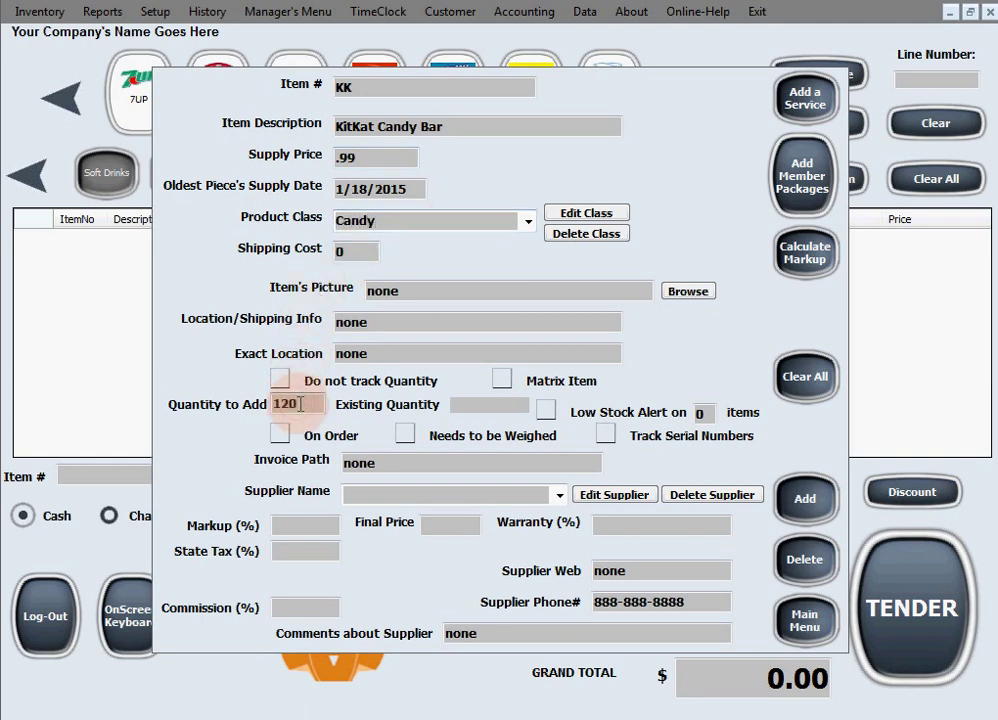
click(548, 410)
double_click(720, 415)
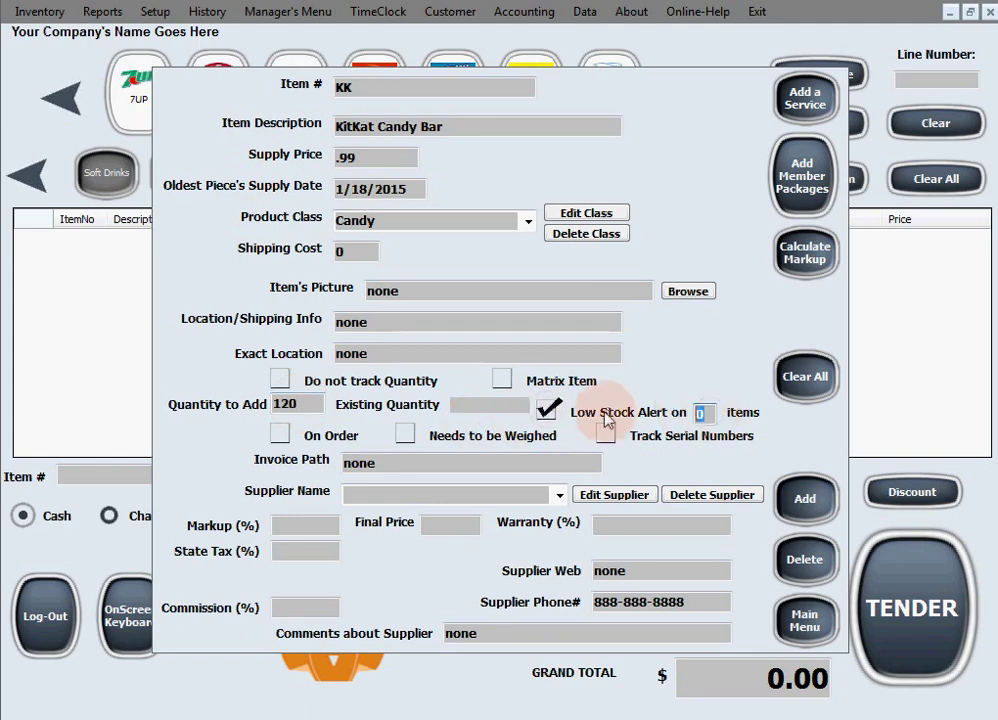
text(20)
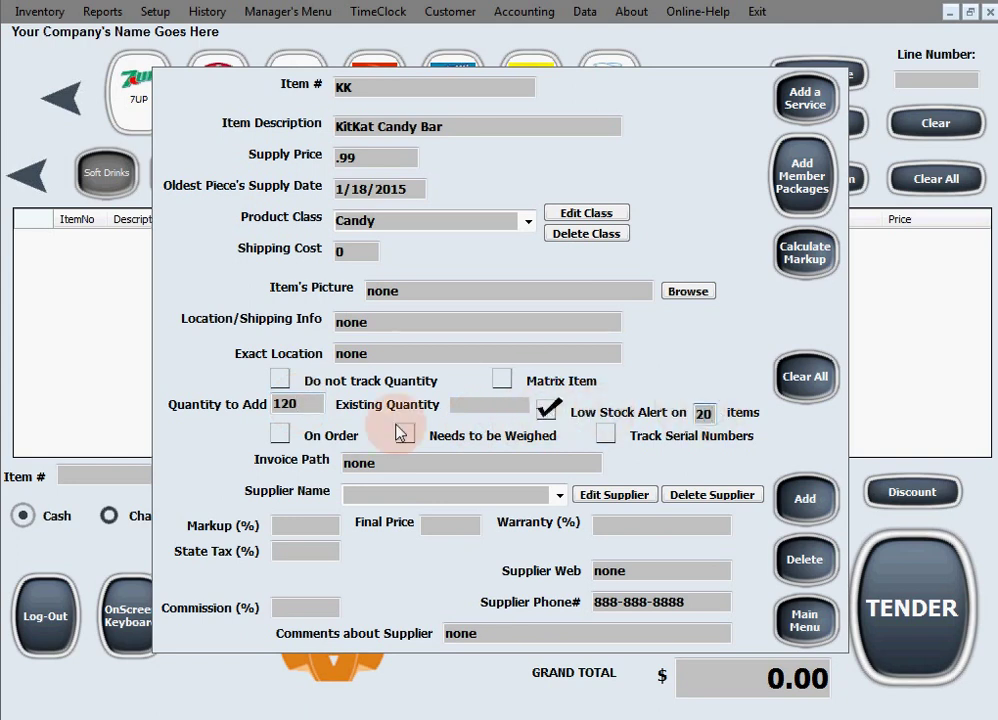
- Set the KitKat bar's supplier to Mars, its markup to 50% and its state tax to 7%
click(417, 495)
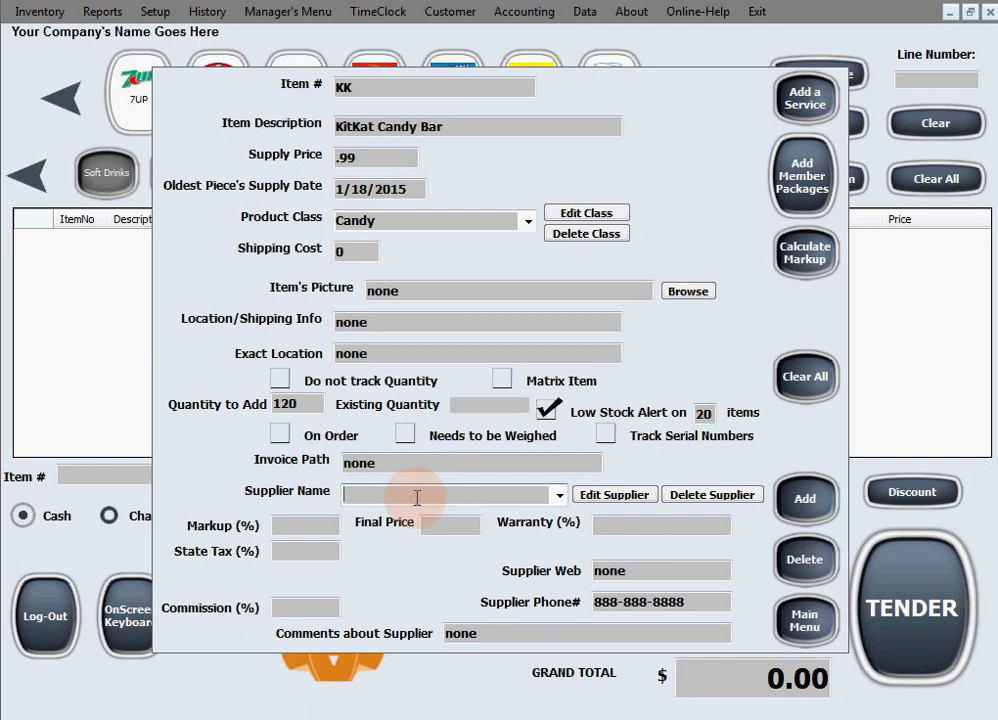
text(Mars)
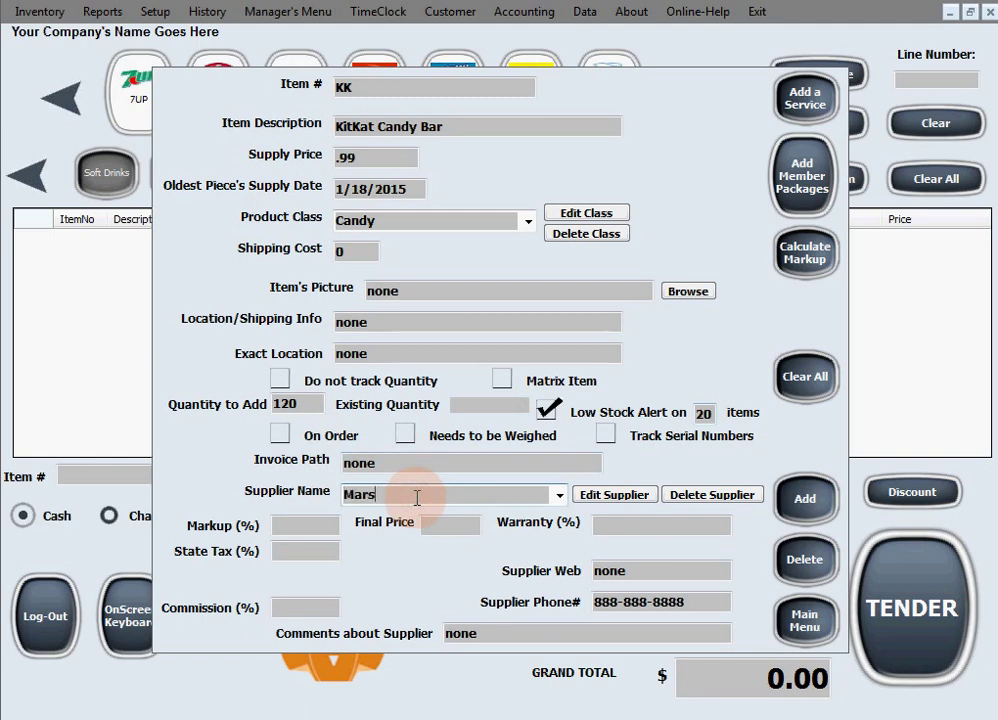
click(294, 525)
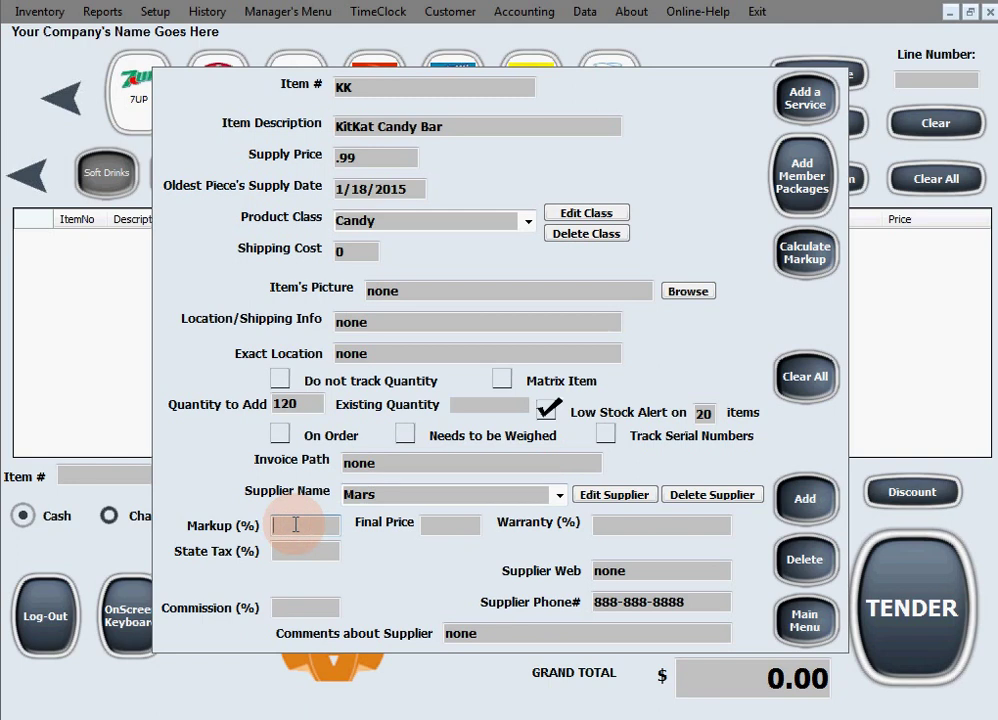
text(50)
click(285, 550)
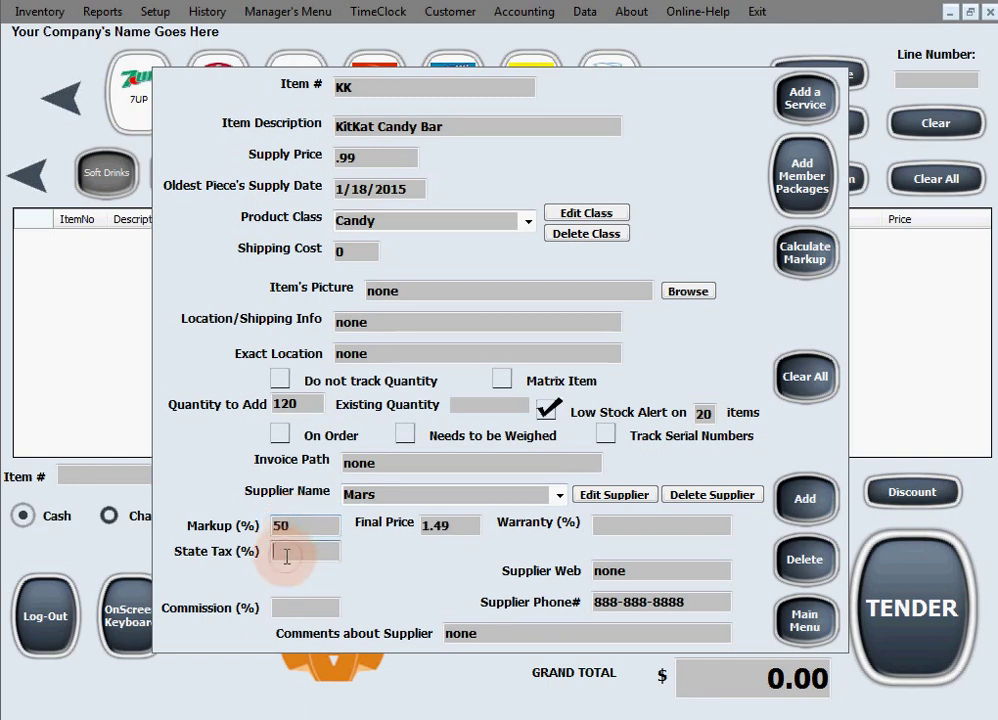
text(7)
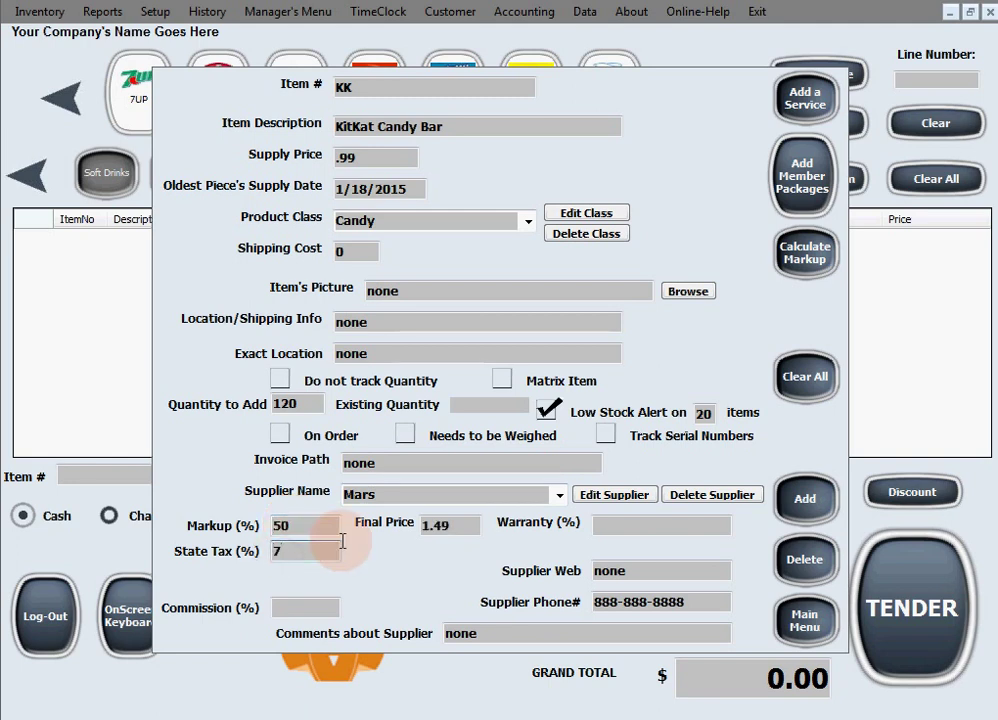
double_click(670, 570)
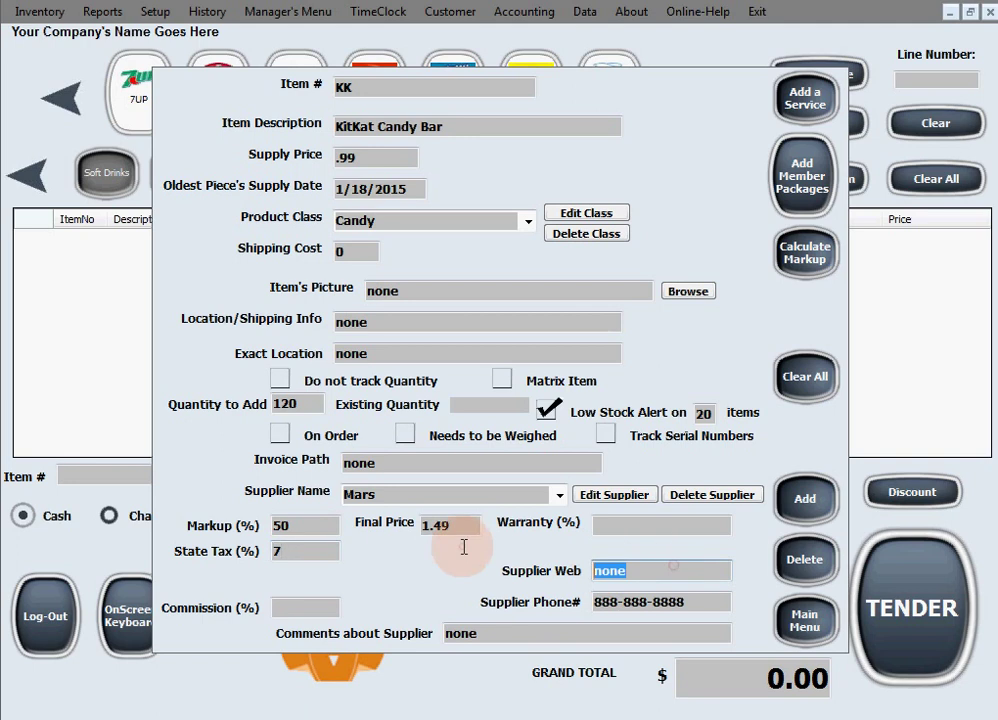
text(www.Mars)
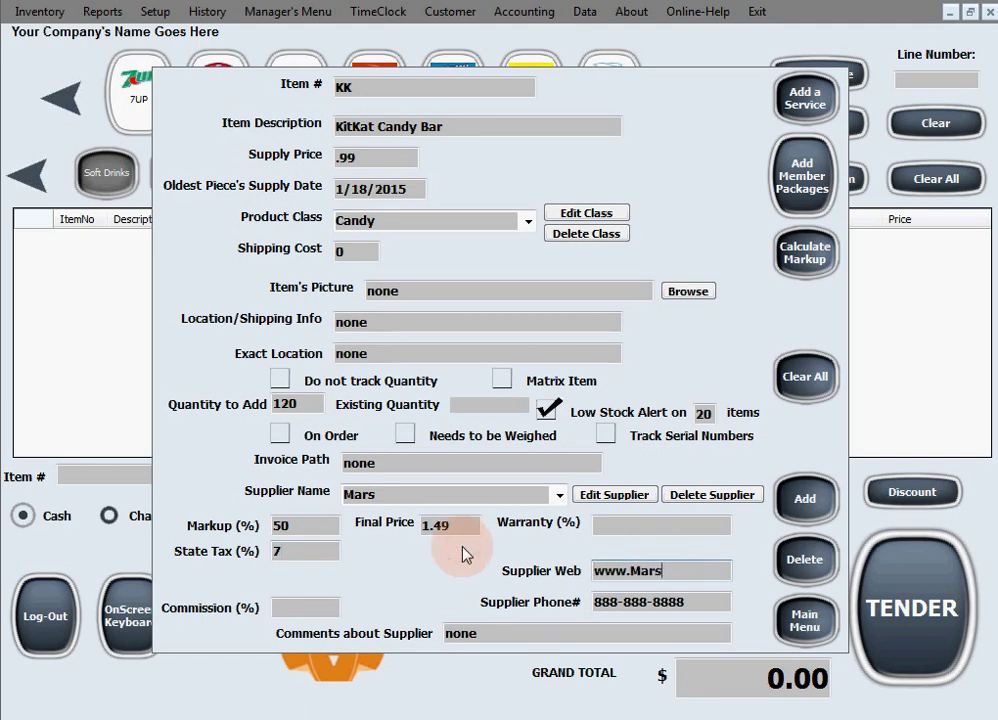
text(.com)
- Add the KitKat item to the inventory database, confirm the addition and return to the main sales screen
click(815, 517)
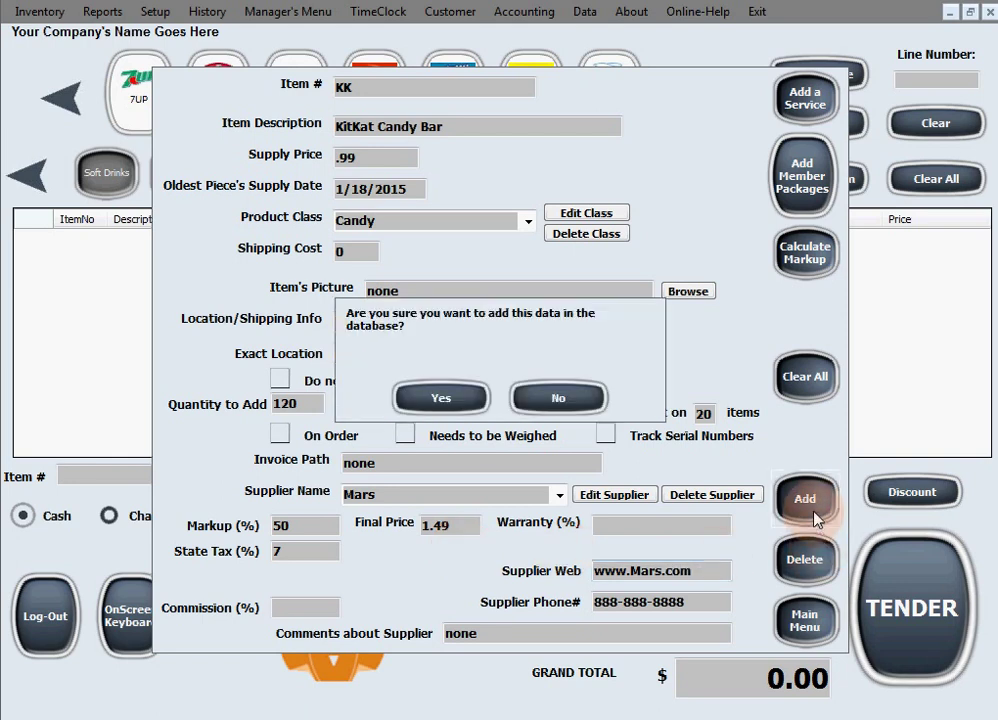
click(465, 400)
click(577, 414)
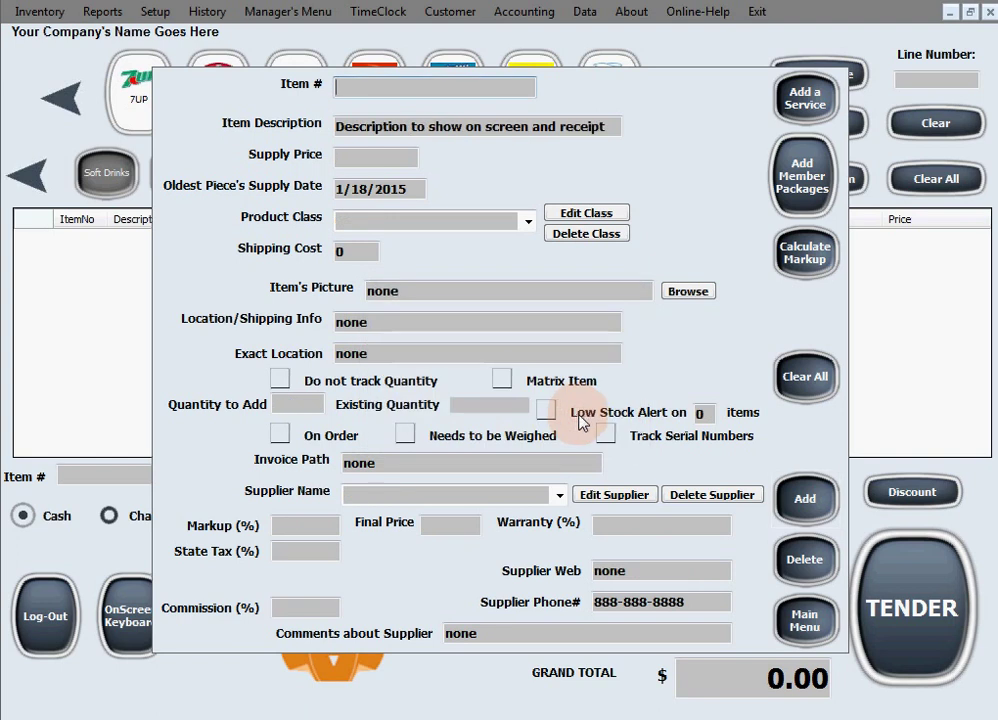
click(812, 628)
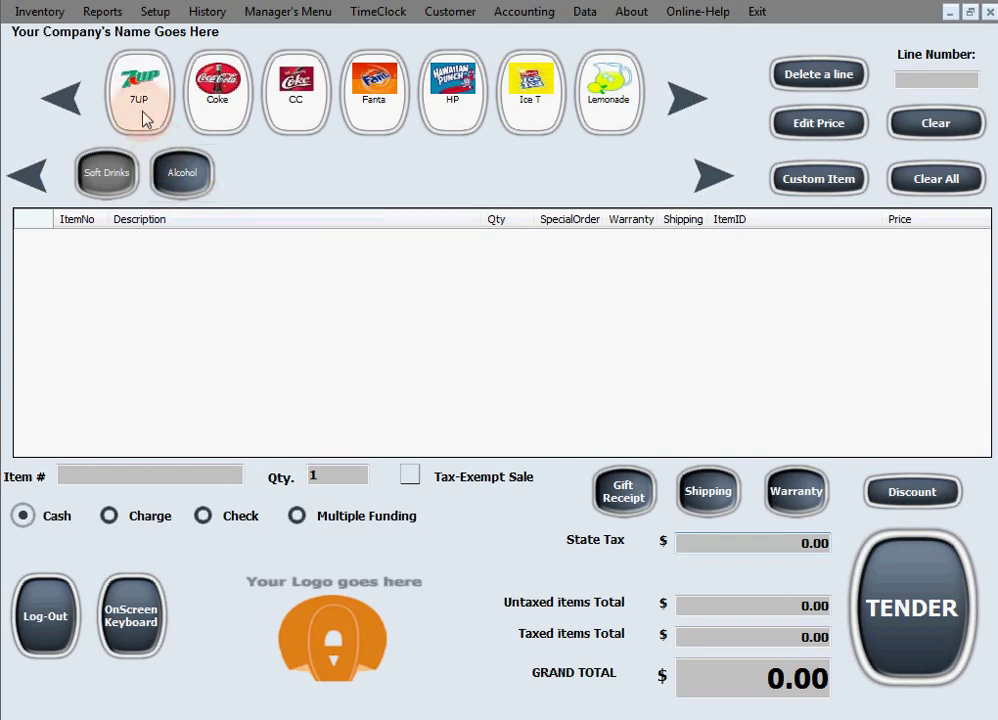
- Start a new inventory item from the 7UP quick-sale item and describe it as "7UP 32oz Bottle"
click(147, 120)
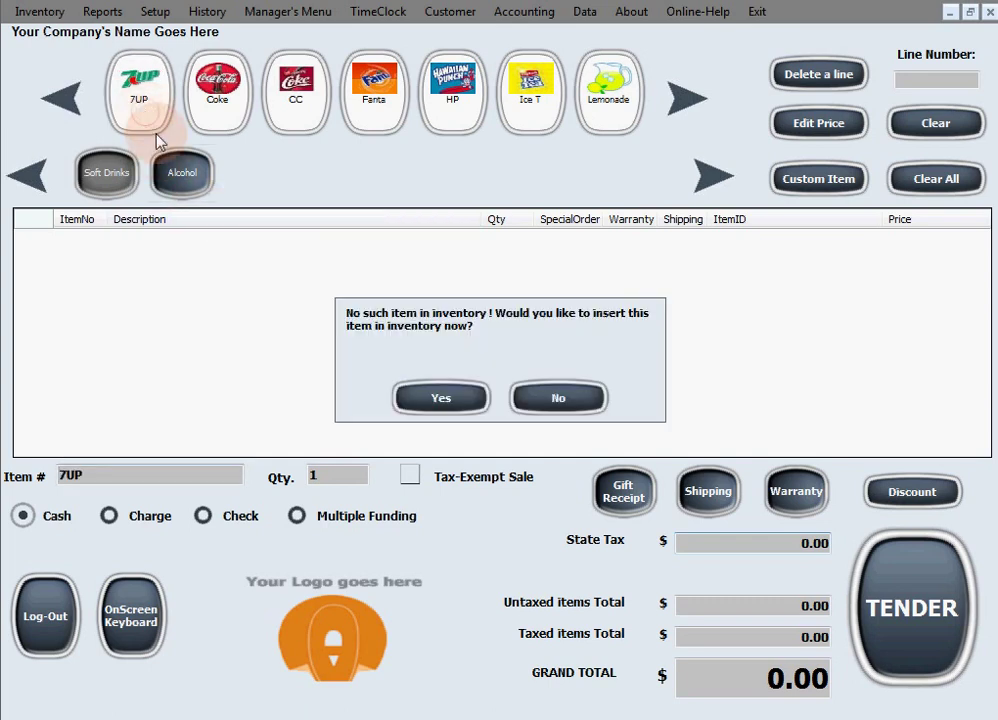
click(441, 398)
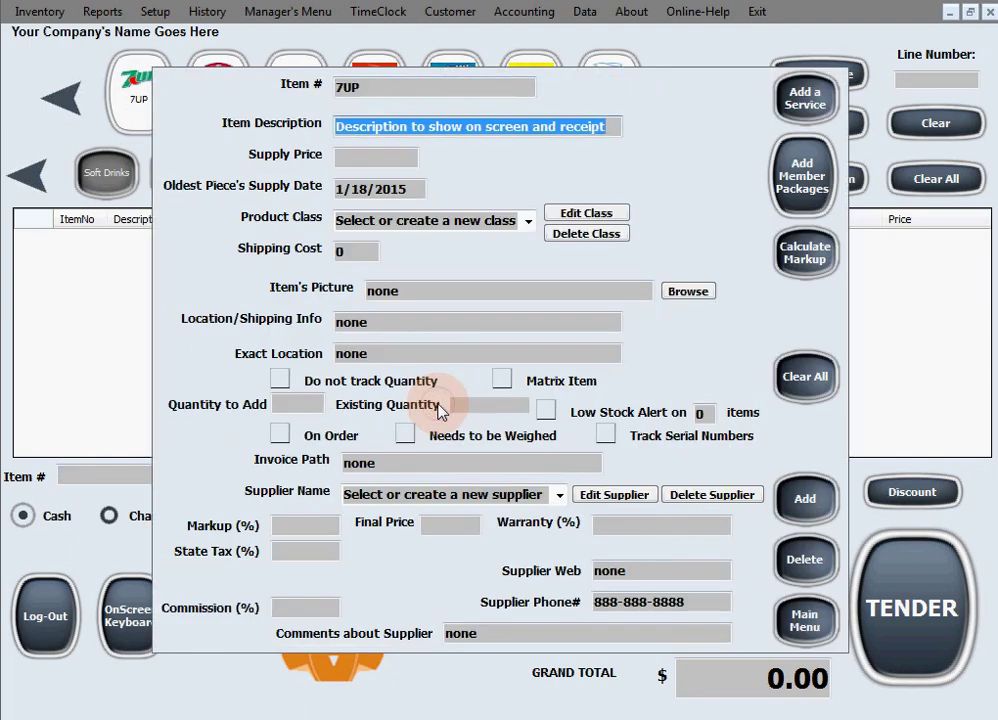
click(379, 87)
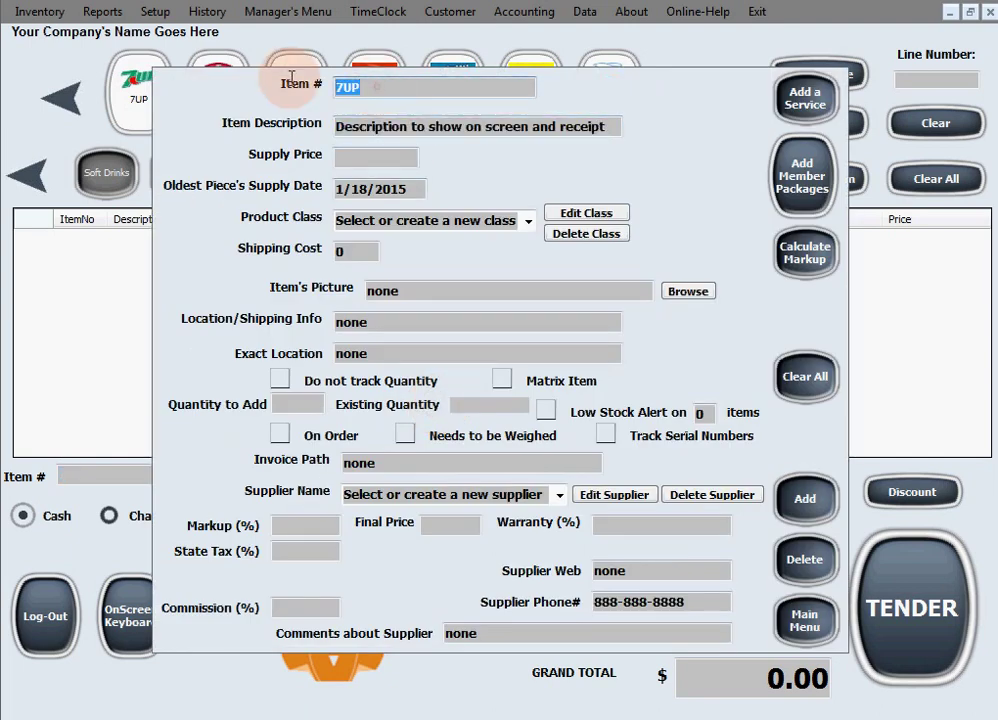
click(434, 135)
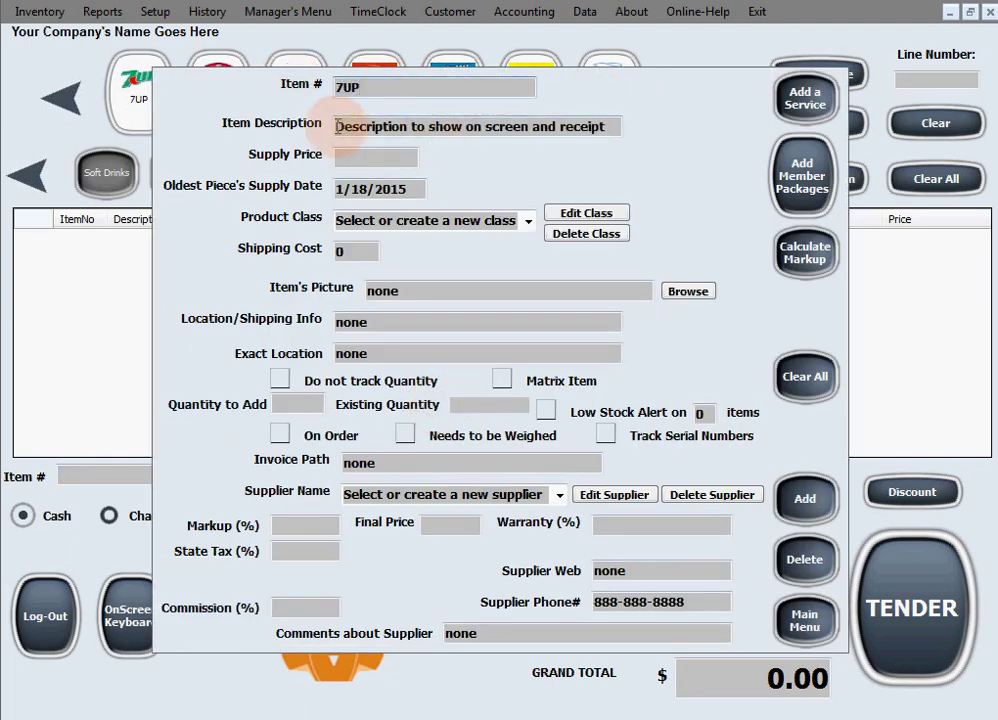
drag(340, 127, 626, 127)
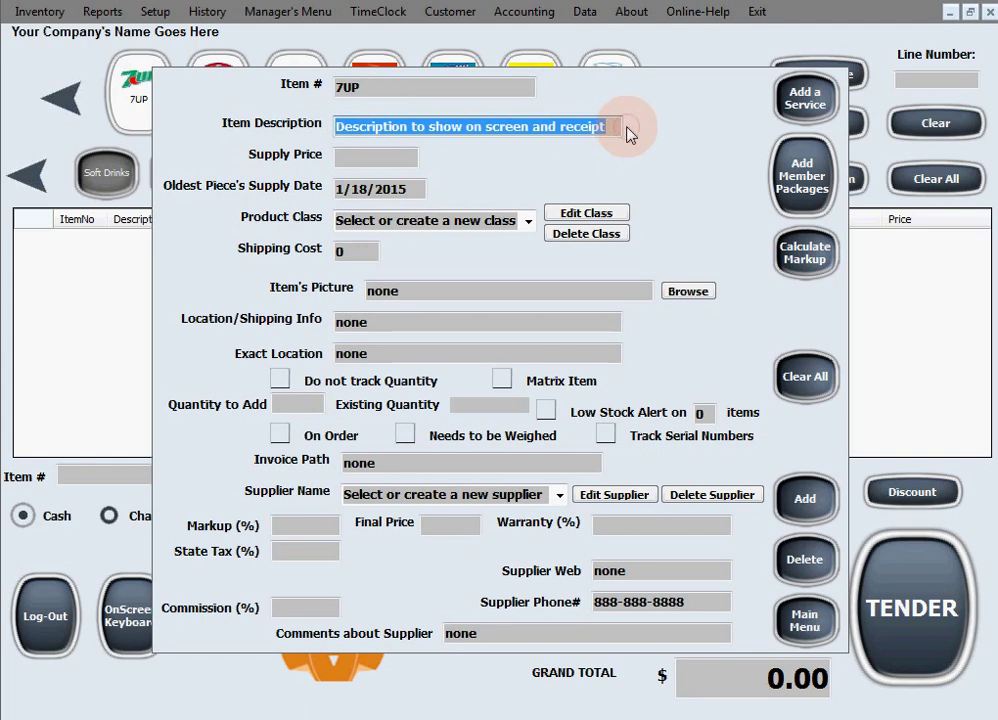
text(7UP )
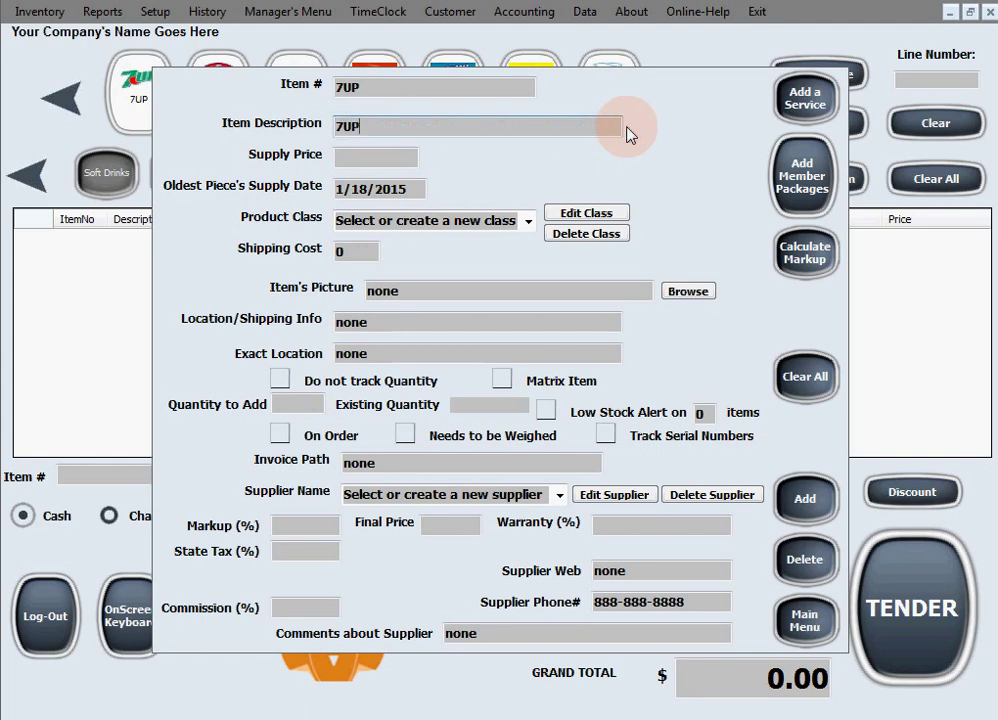
text(32oz Bottle)
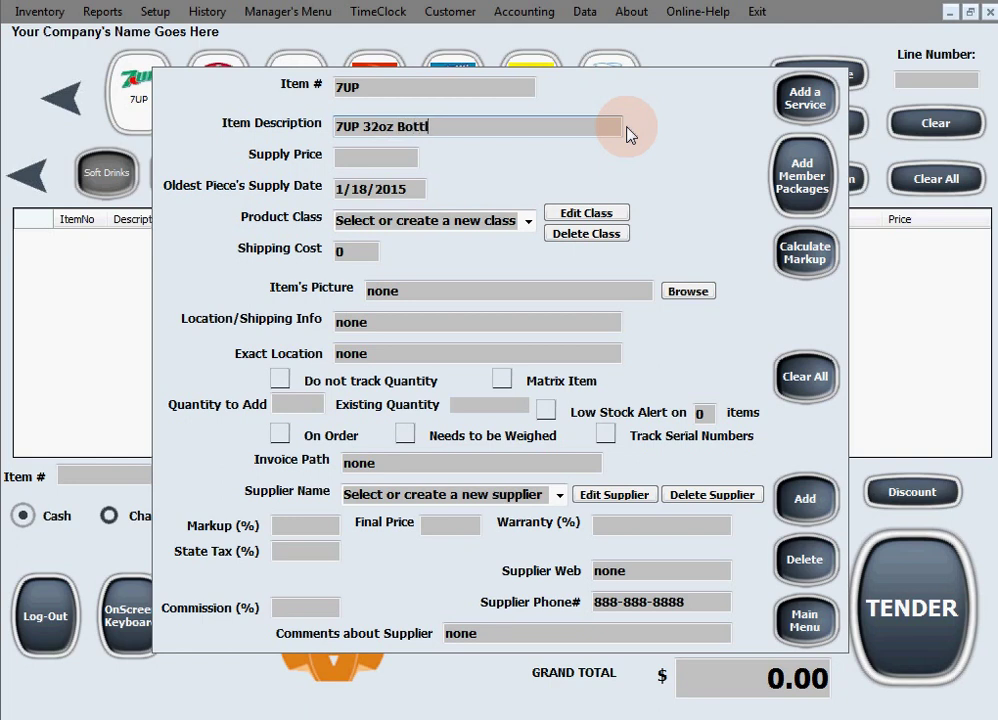
- Set the 7UP bottle's supply price to 1.23 and its product class to Soda
click(403, 158)
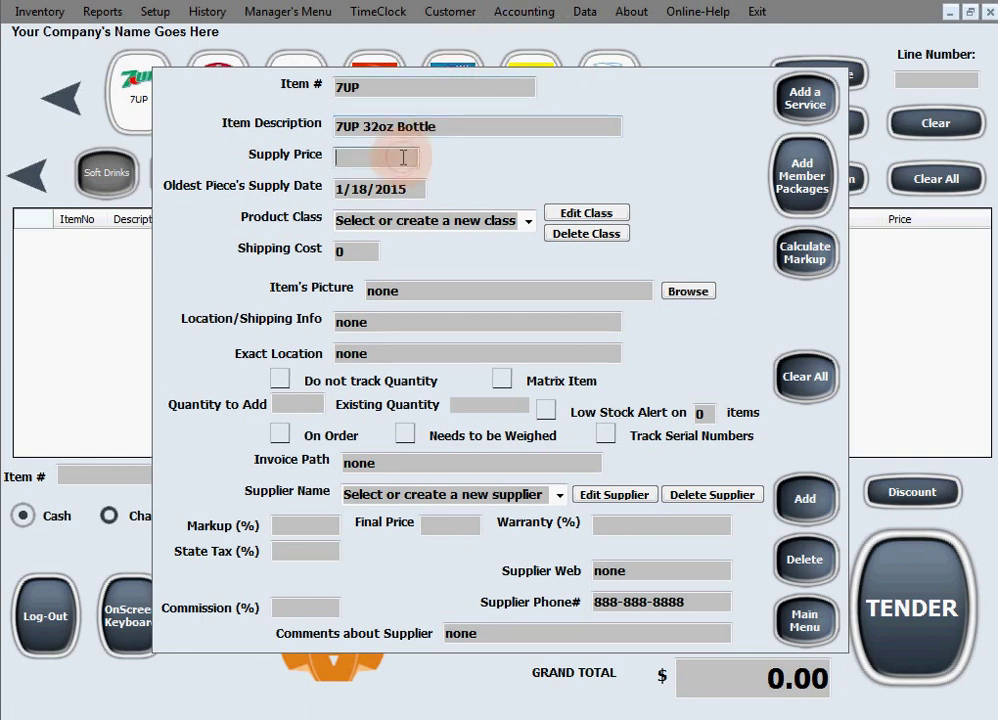
text(1.23)
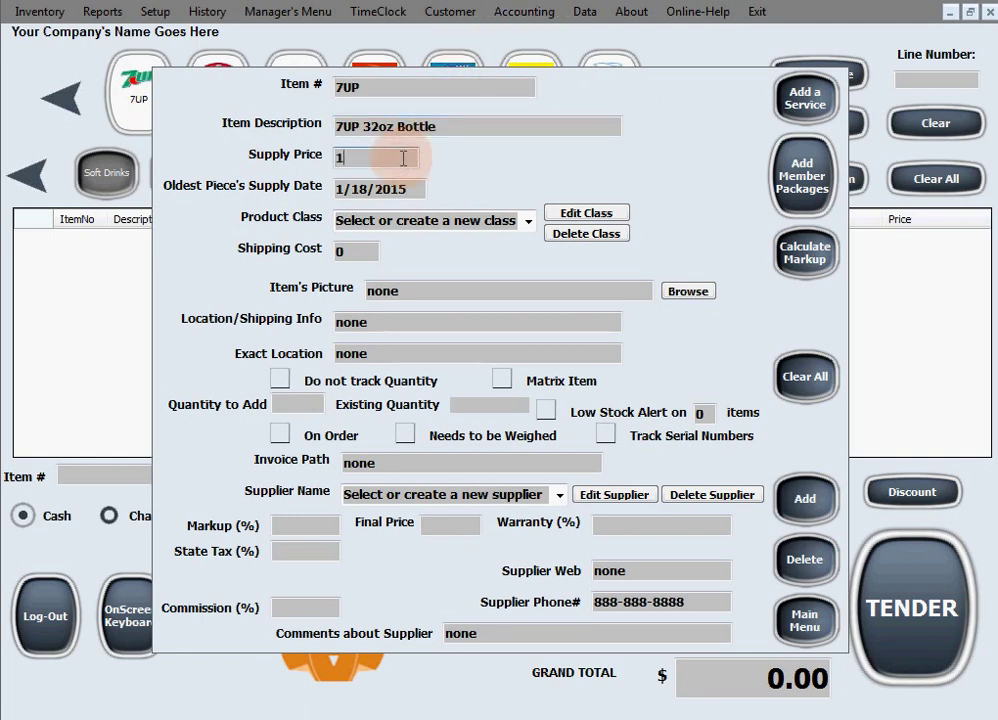
click(405, 221)
text(Soda)
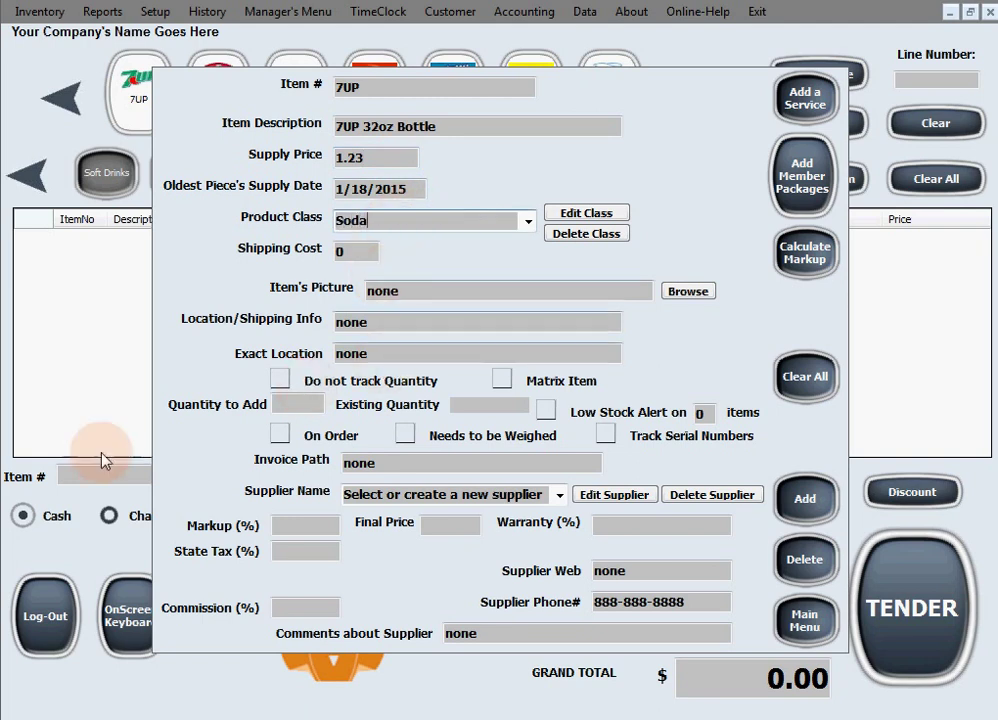
- Set the 7UP quantity to add to 250 and the low stock alert threshold to 25 items
click(288, 404)
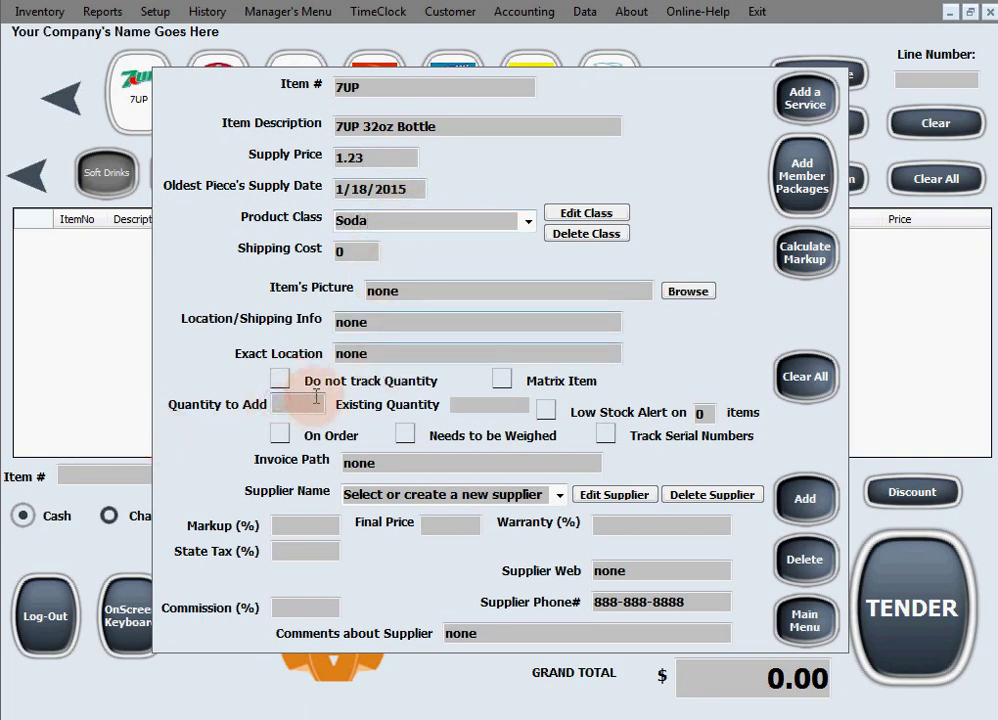
text(250)
click(703, 412)
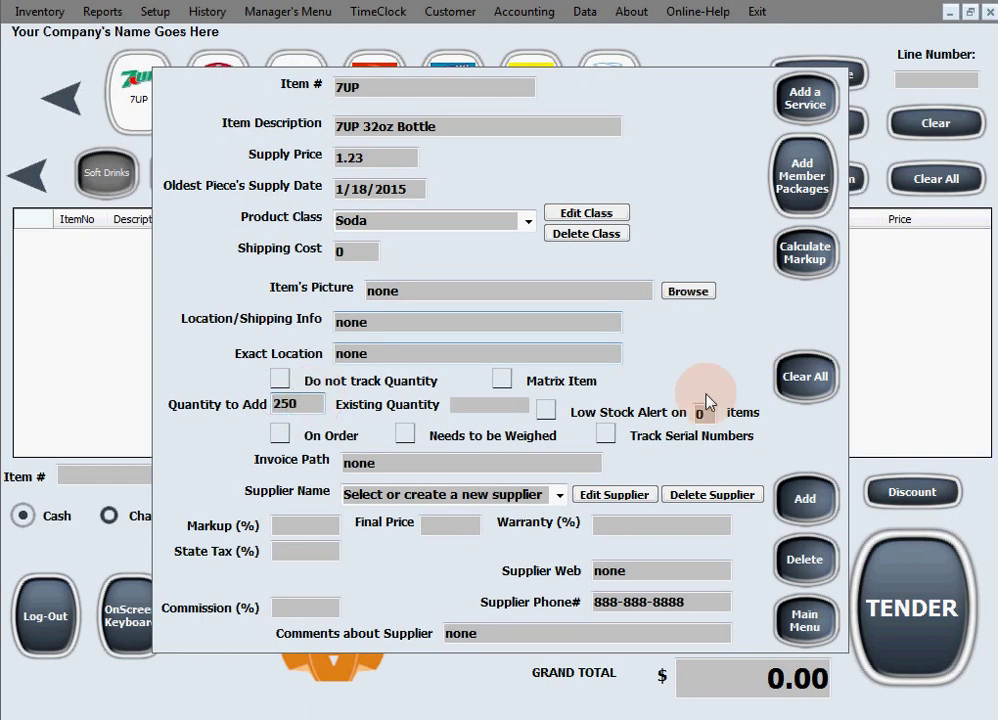
text(25)
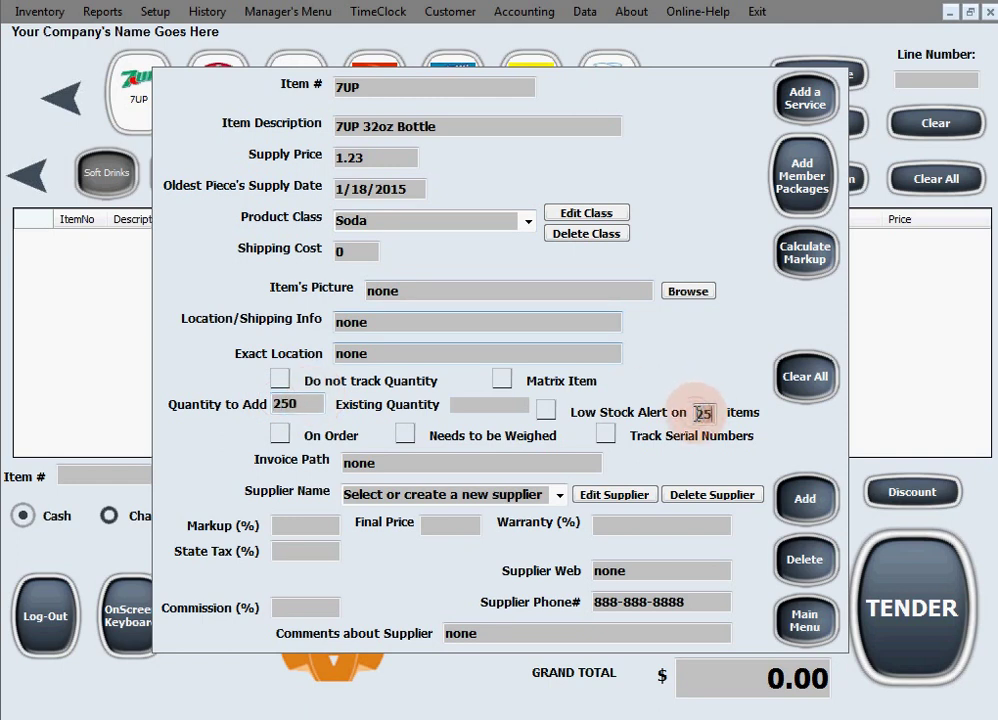
- Enter Pepsi Co as the supplier name for the 7UP bottle
click(553, 498)
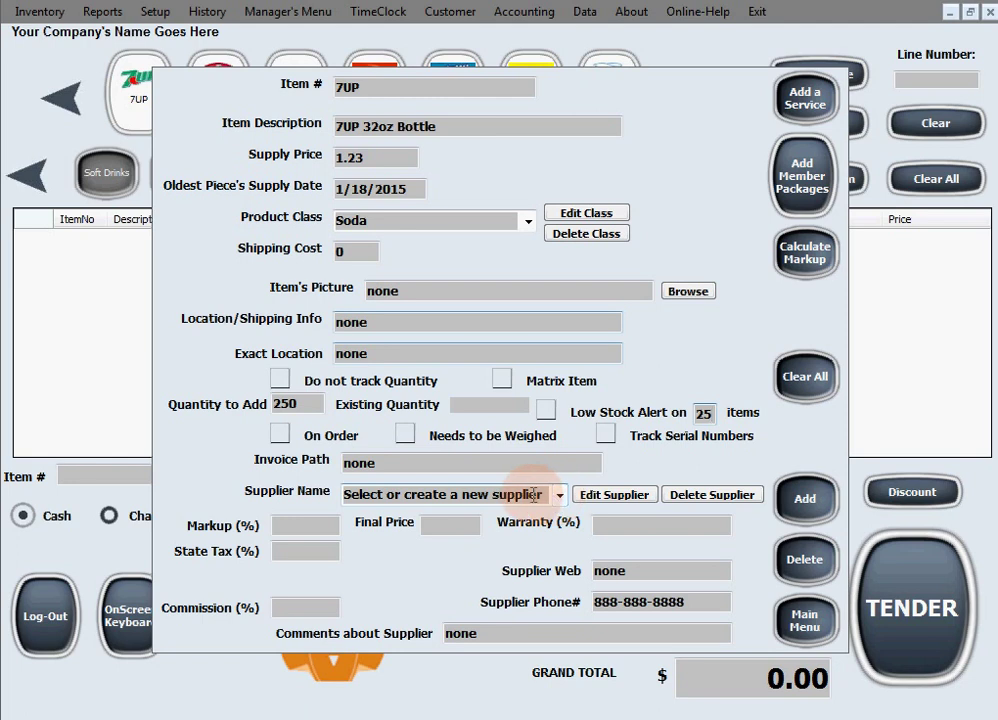
click(533, 494)
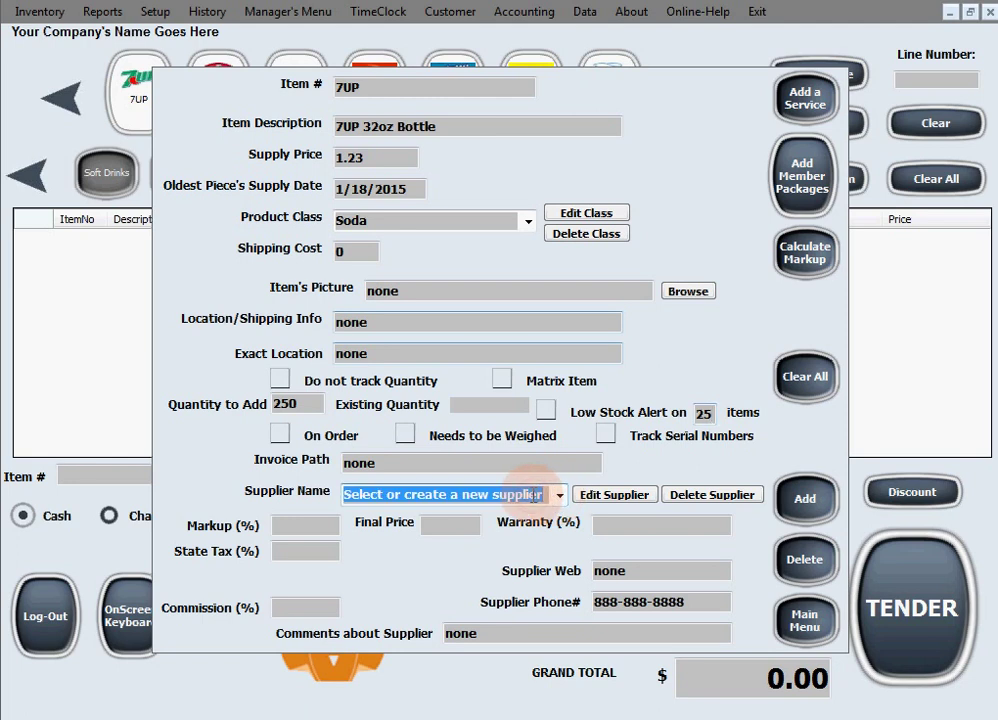
text(Pepsi Co)
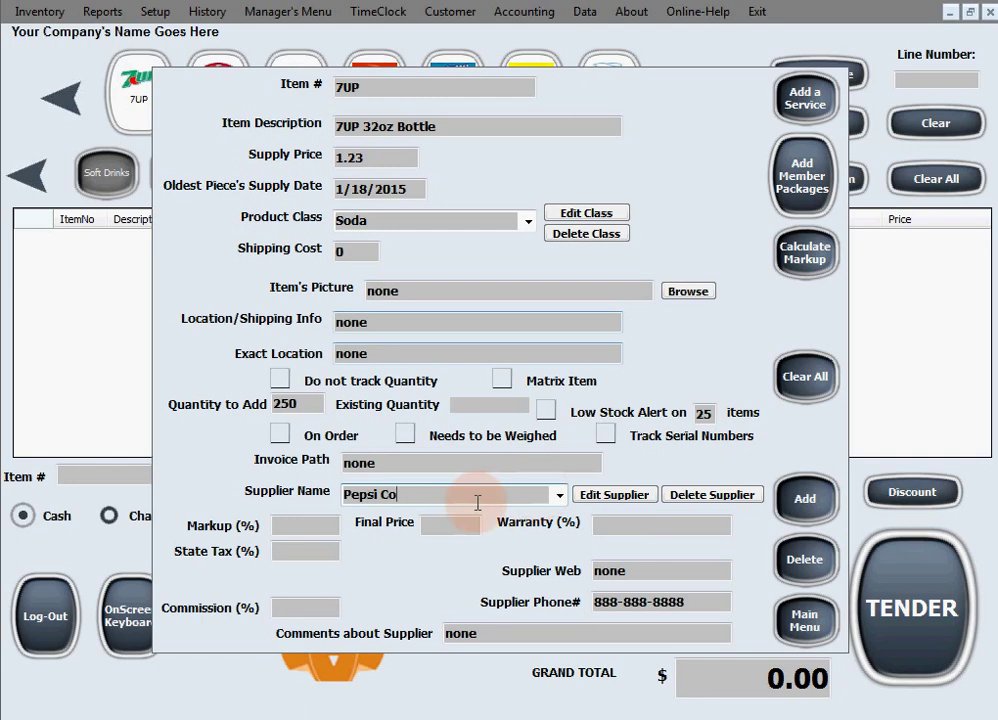
click(323, 524)
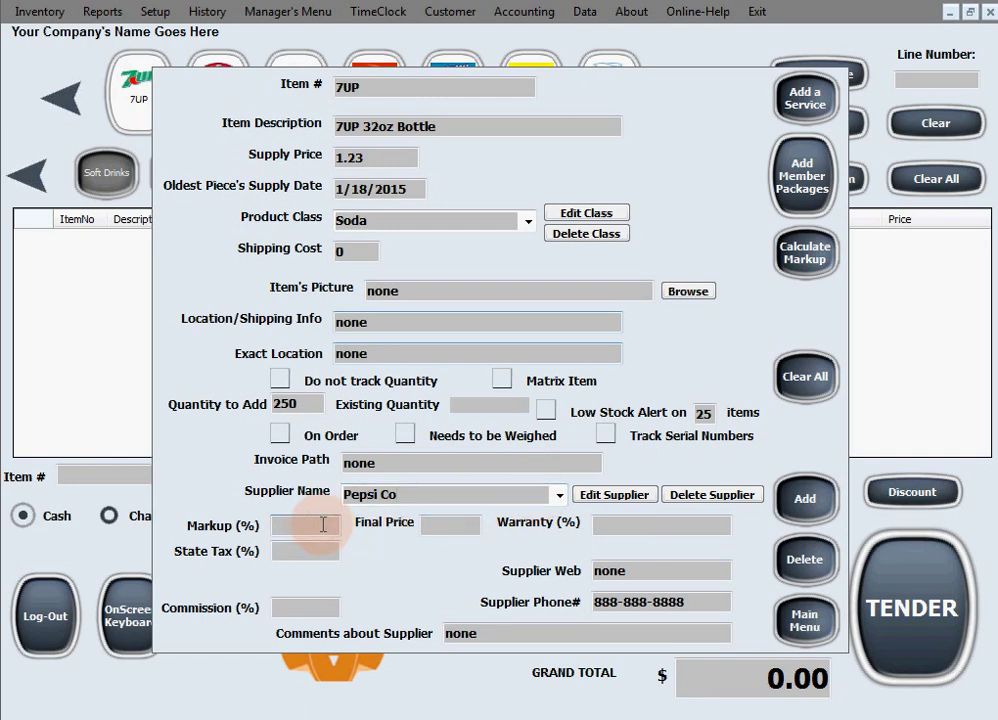
text(50)
click(328, 551)
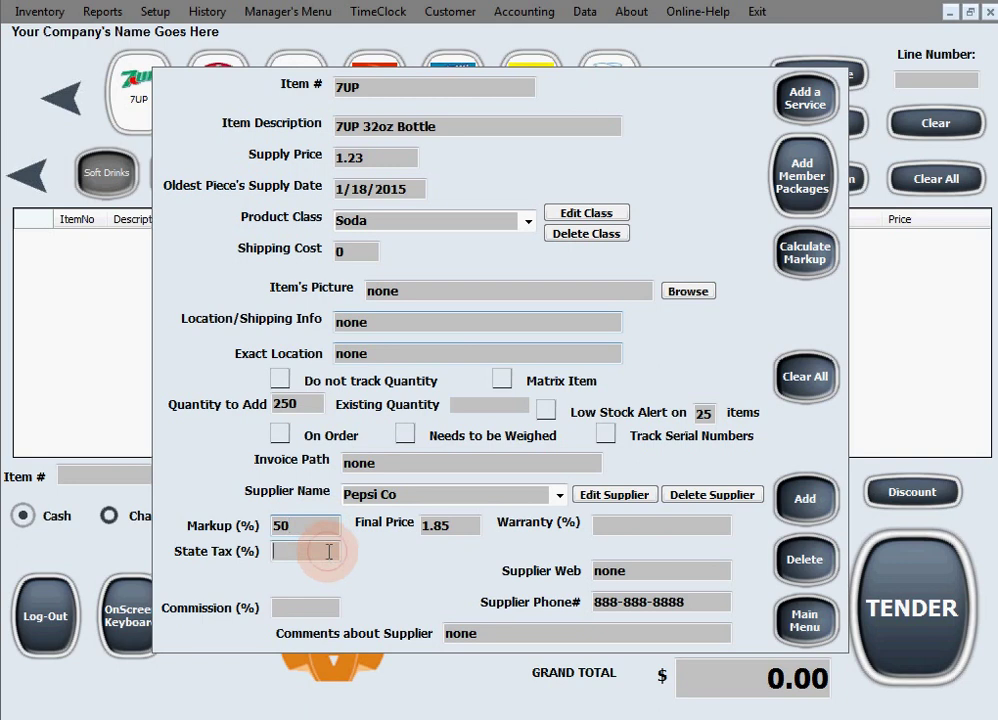
text(7)
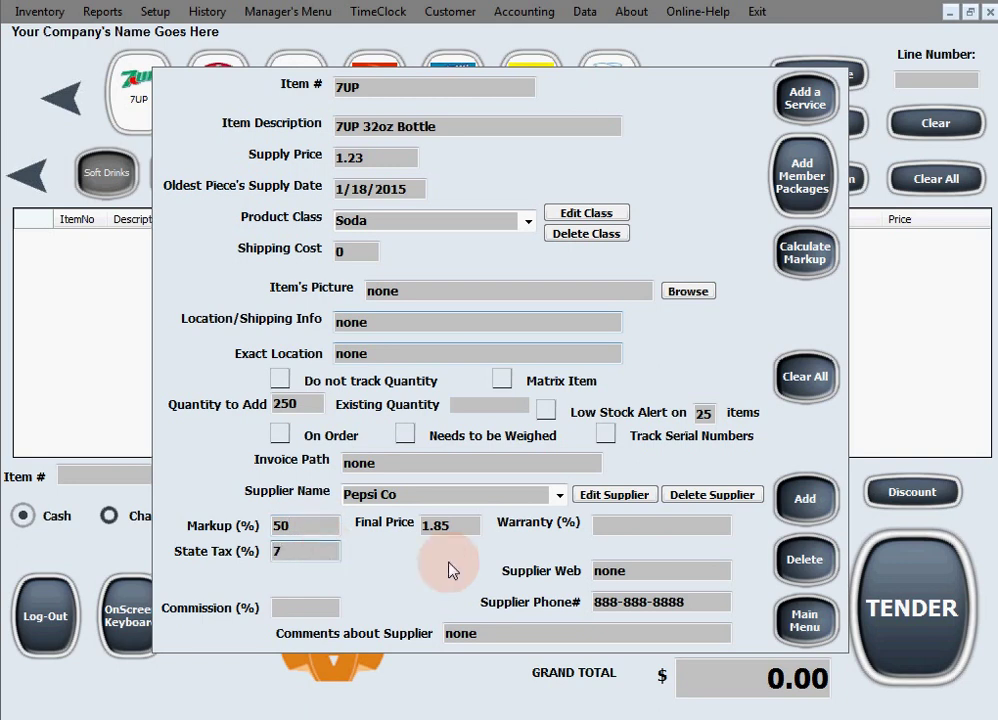
double_click(653, 573)
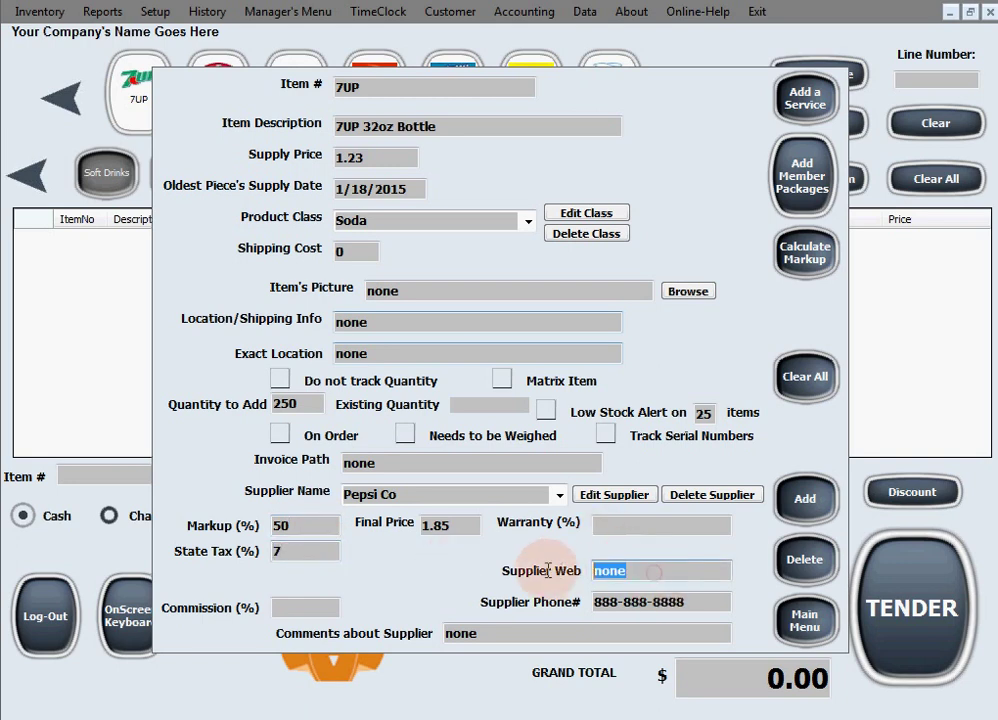
text(www.Pepsi.com)
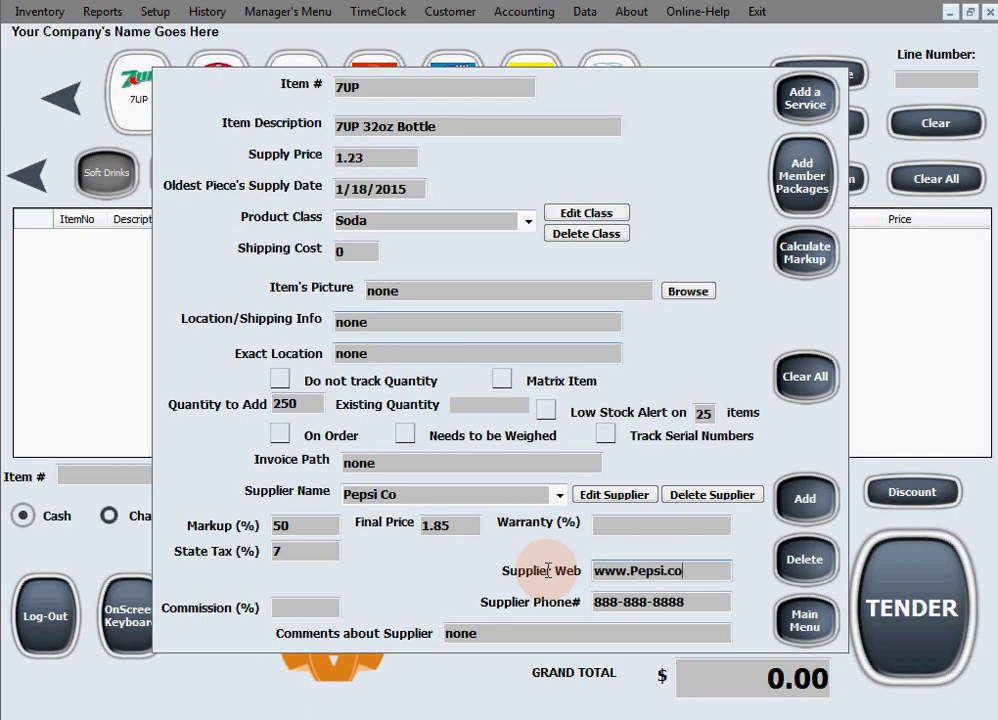
- Add the 7UP item to the inventory database, confirm the addition and return to the main sales screen
click(801, 518)
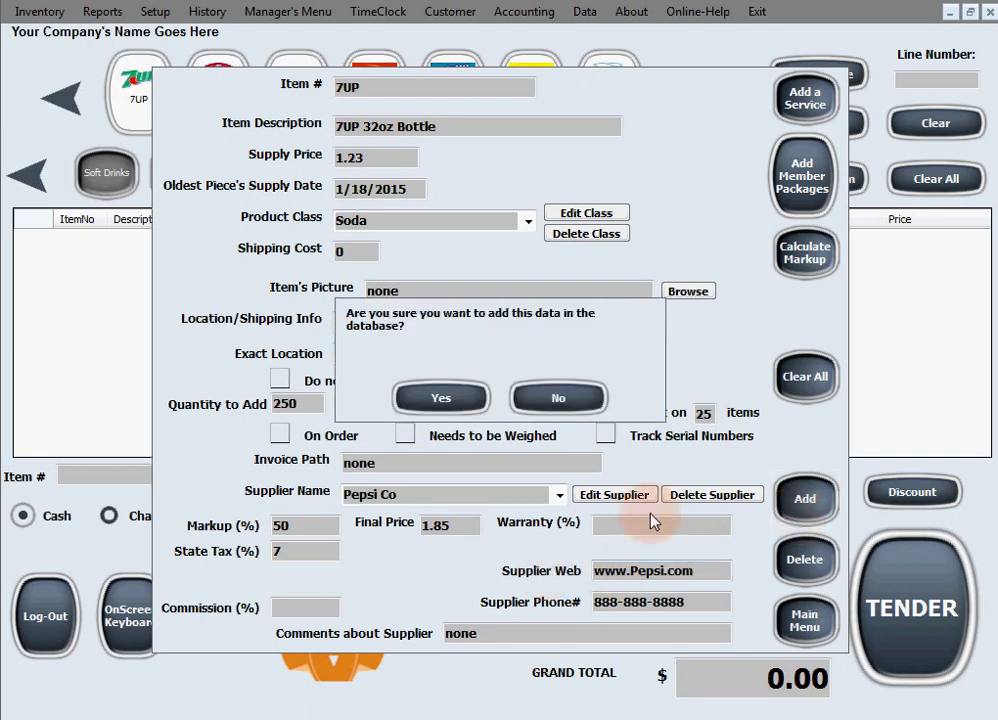
click(460, 400)
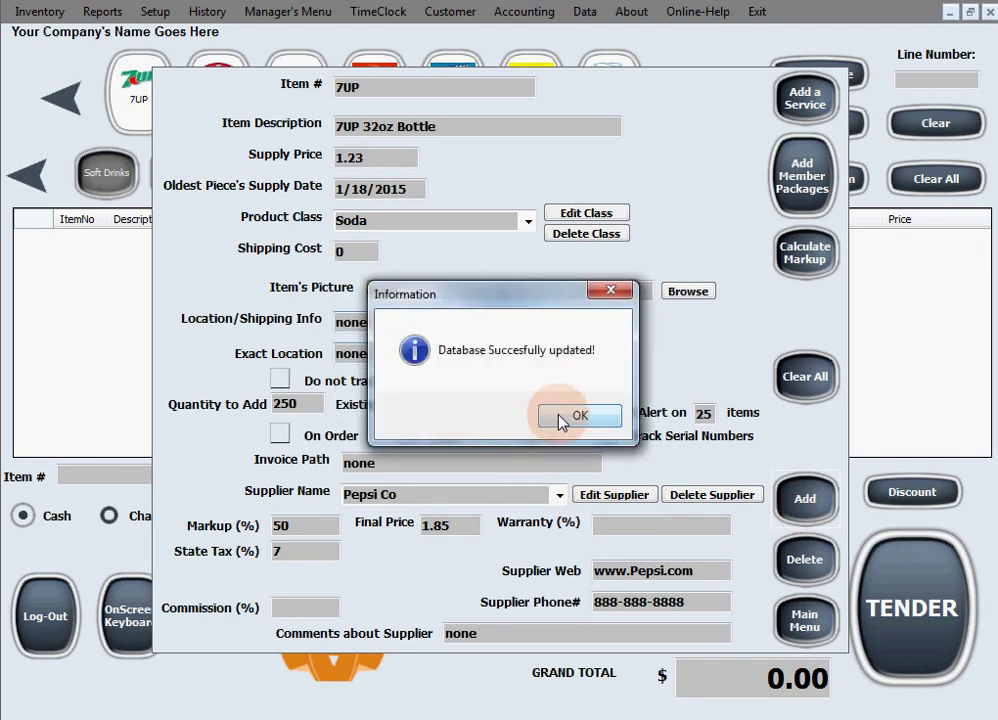
click(560, 420)
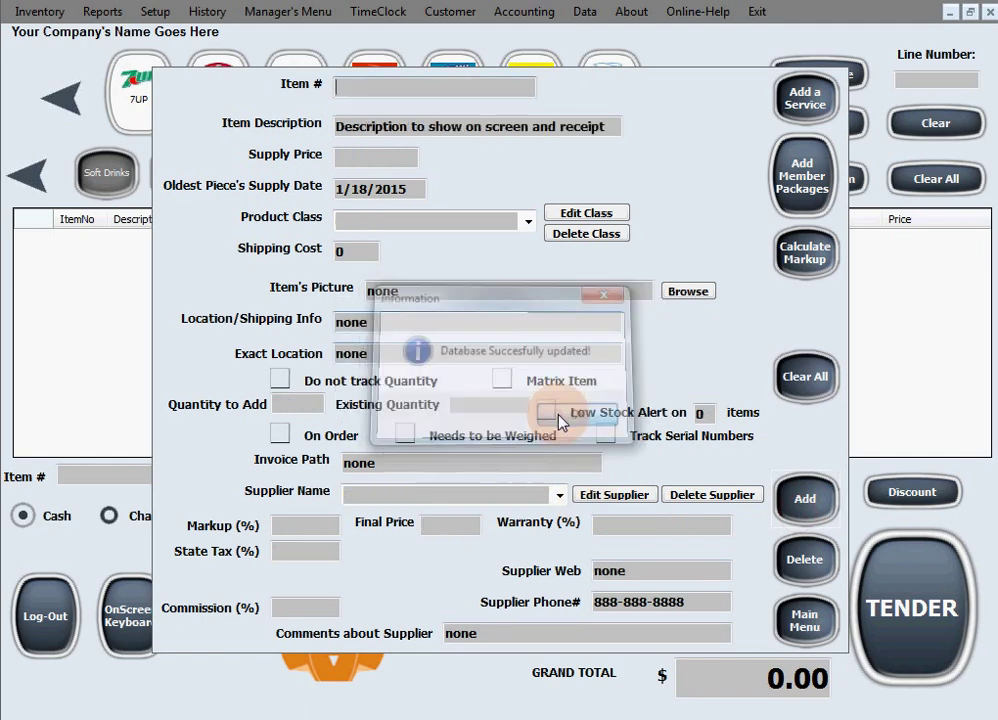
click(806, 617)
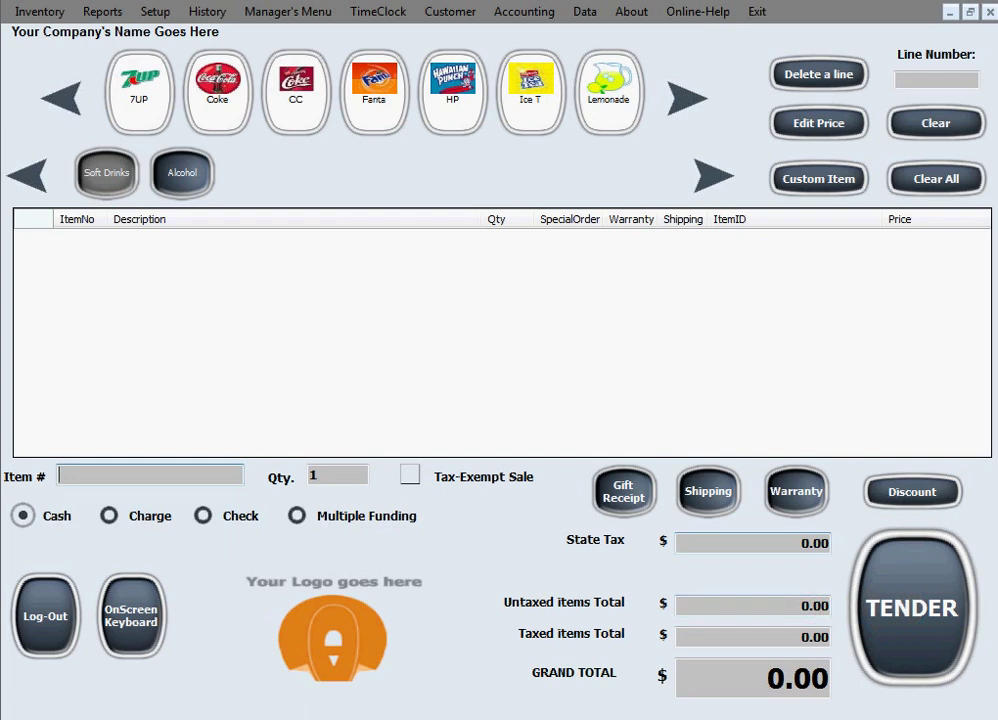